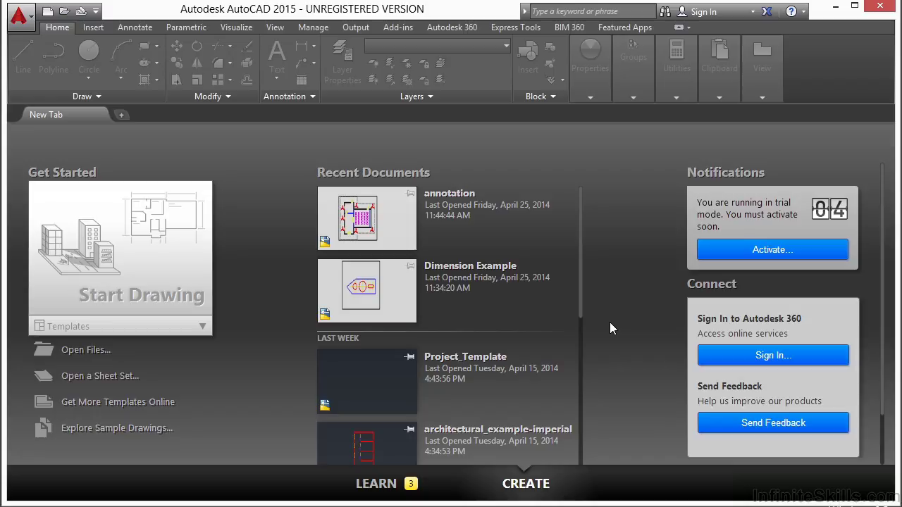
# Step: Start a new drawing from the acad.dwt template and close the Properties palette
pyautogui.click(105, 328)
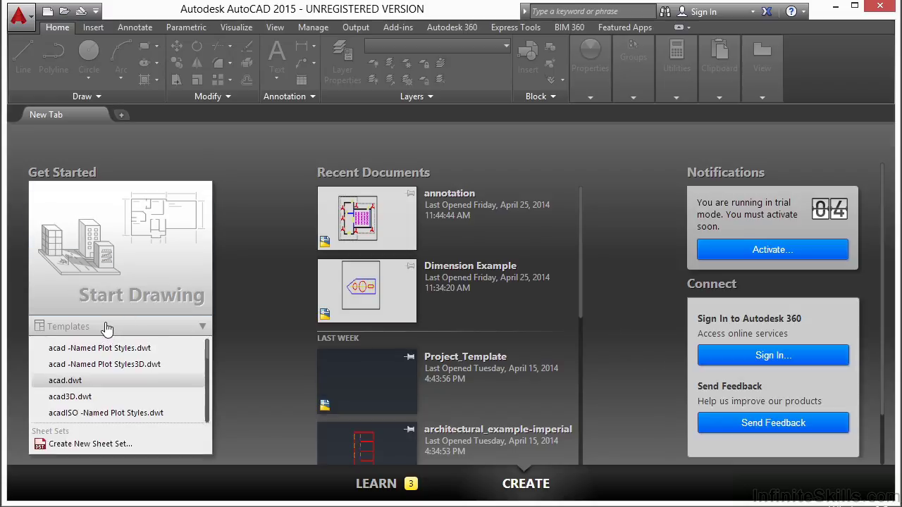
pyautogui.click(81, 380)
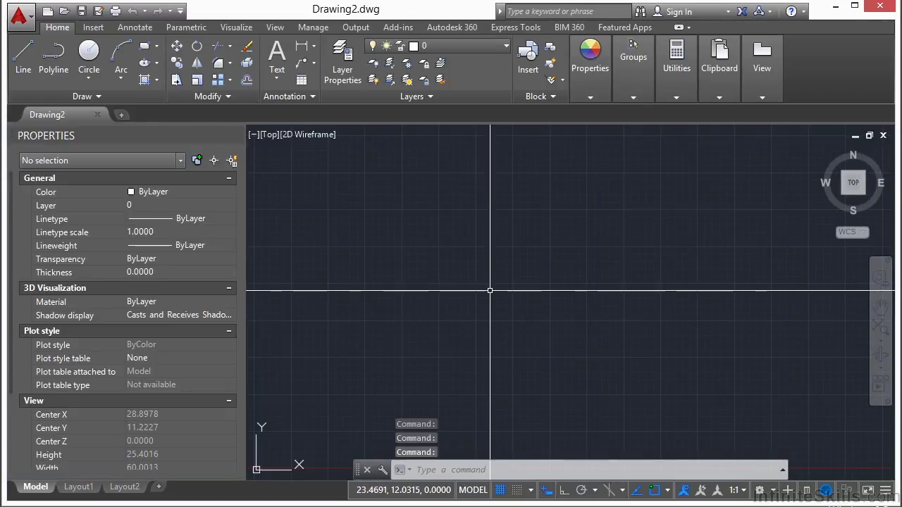
pyautogui.click(236, 135)
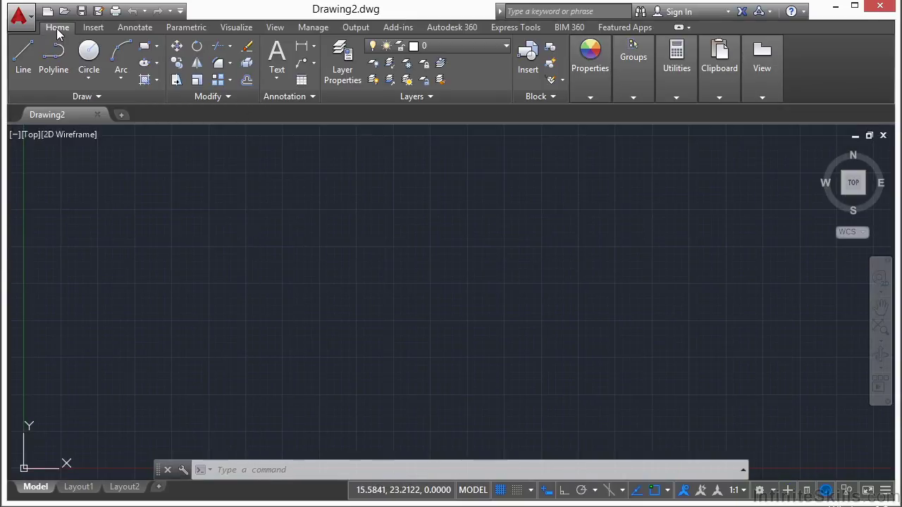
pyautogui.click(277, 74)
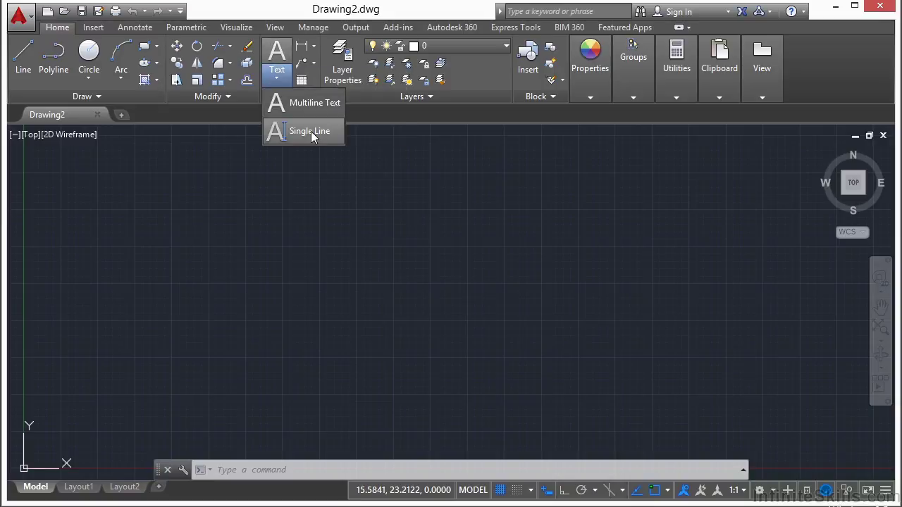
pyautogui.click(305, 103)
pyautogui.click(288, 240)
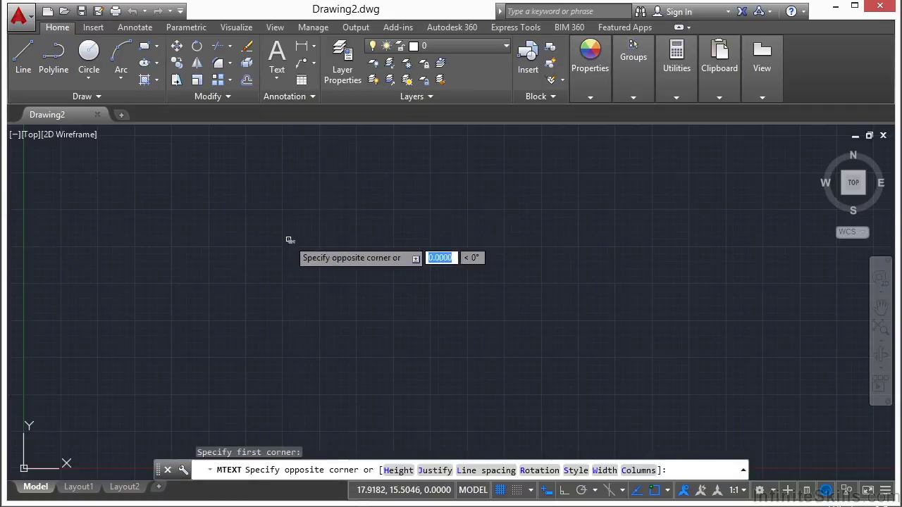
pyautogui.click(388, 291)
pyautogui.press('Escape')
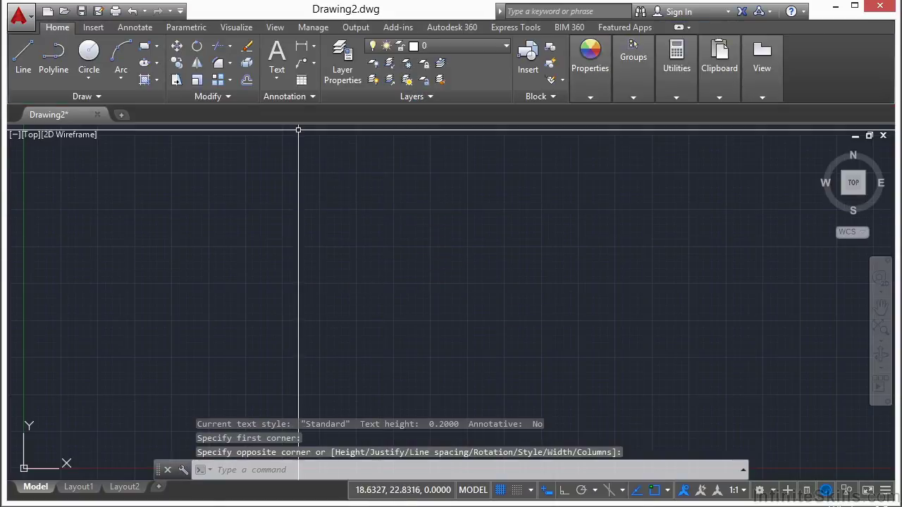
# Step: Review the available text styles and the font, size and effects settings of the Standard text style
pyautogui.click(136, 28)
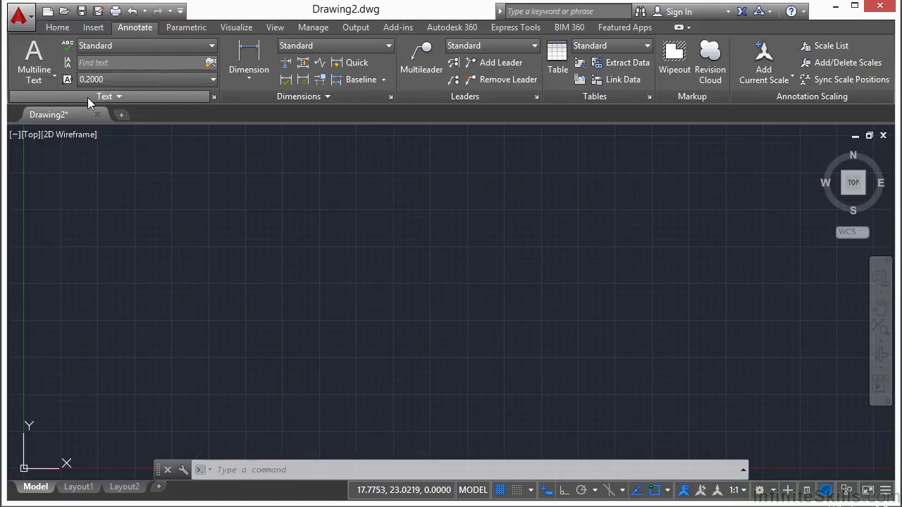
pyautogui.click(212, 45)
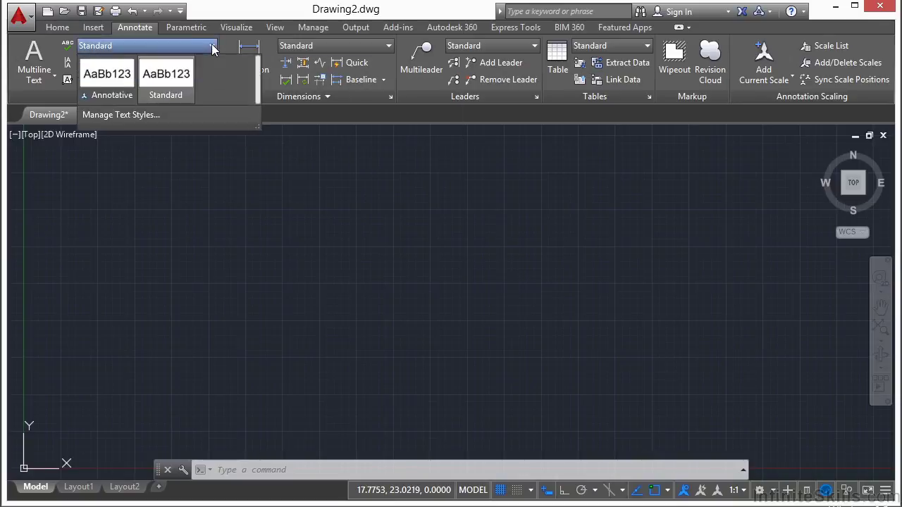
pyautogui.click(161, 90)
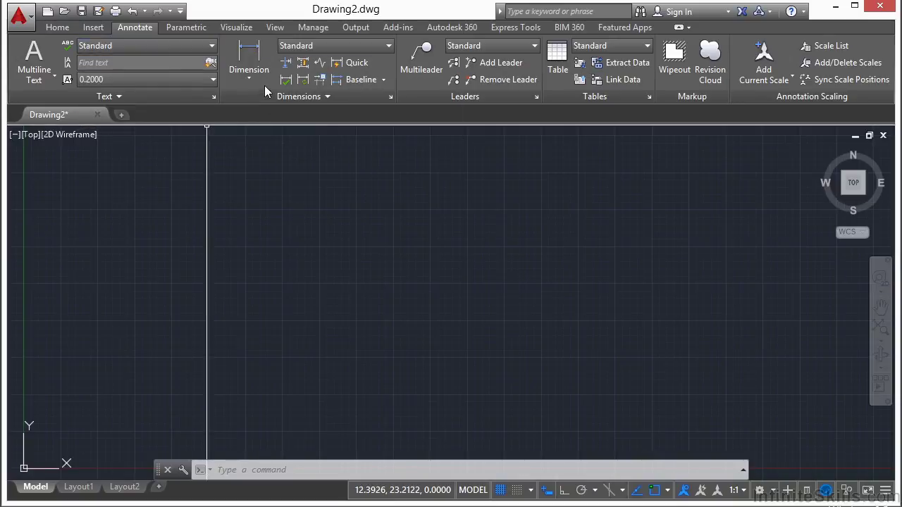
pyautogui.click(128, 97)
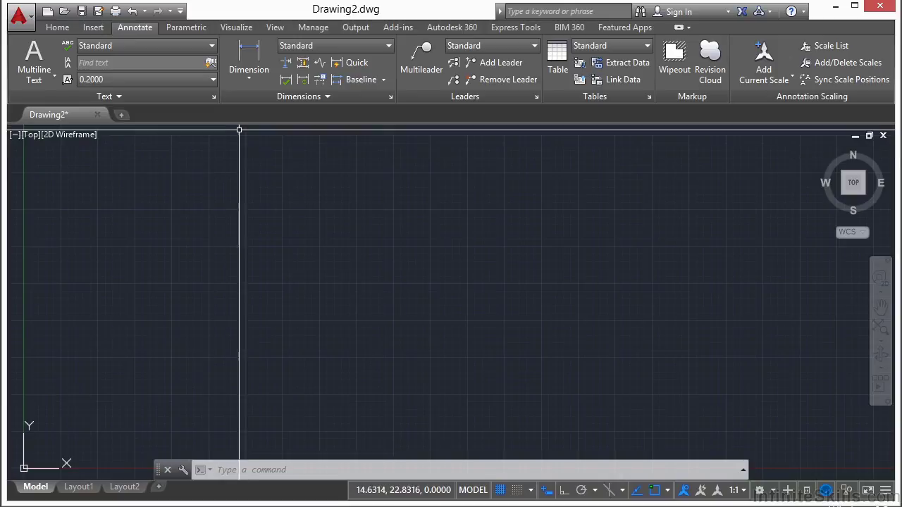
pyautogui.click(215, 97)
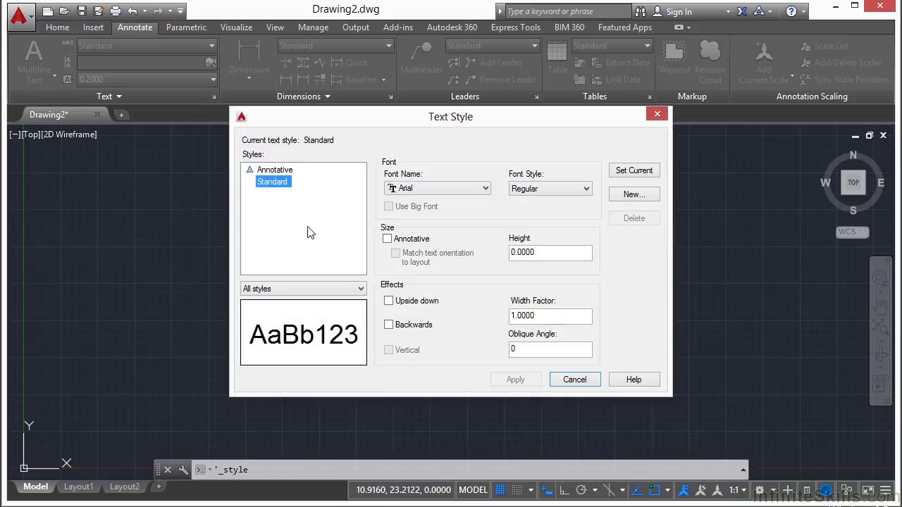
pyautogui.click(334, 208)
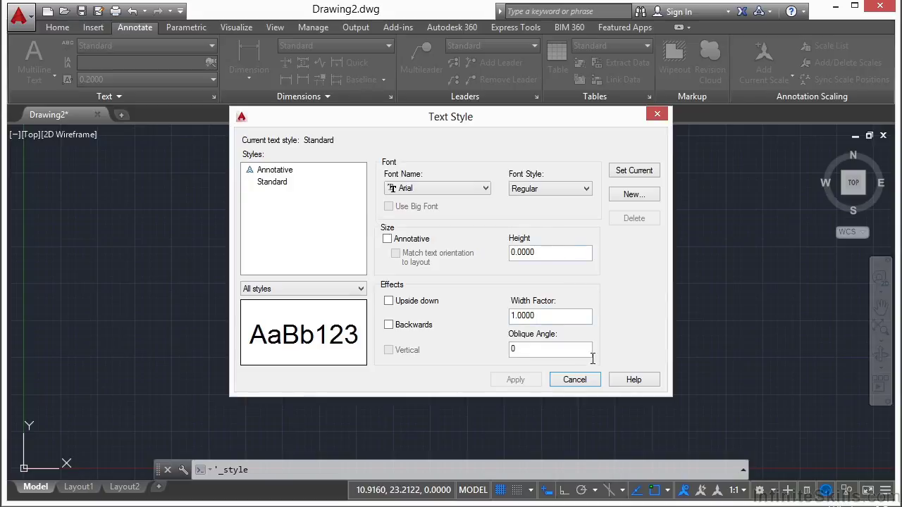
pyautogui.click(575, 379)
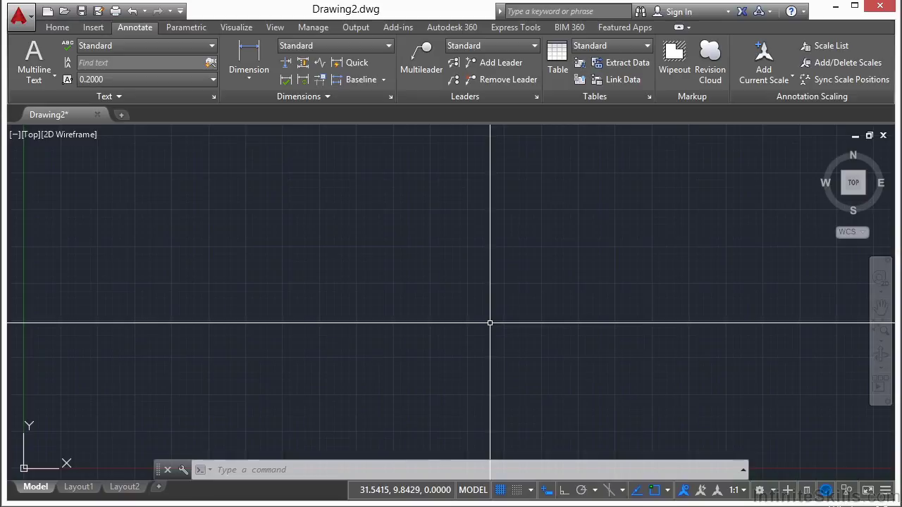
# Step: Start a multiline text object with MTEXT and define its frame in the upper middle of the drawing area
pyautogui.write('mtext')
pyautogui.press('Return')
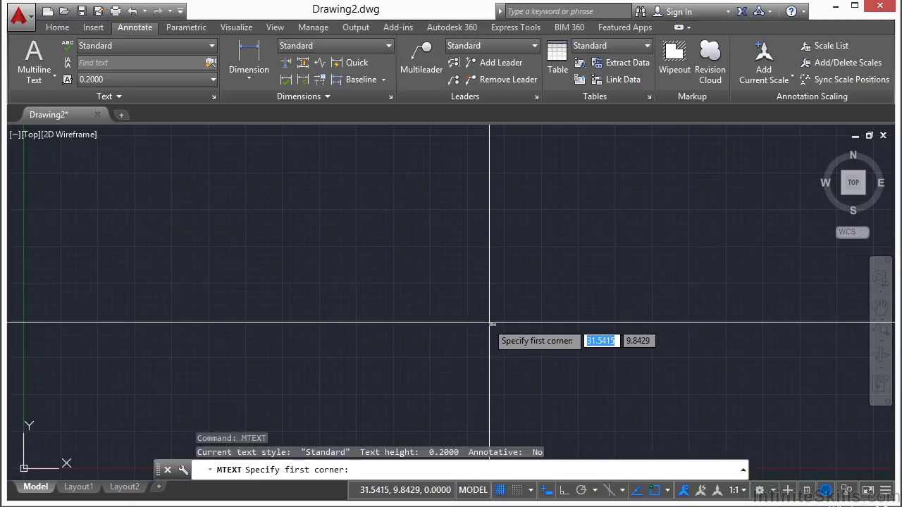
pyautogui.click(264, 199)
pyautogui.click(428, 277)
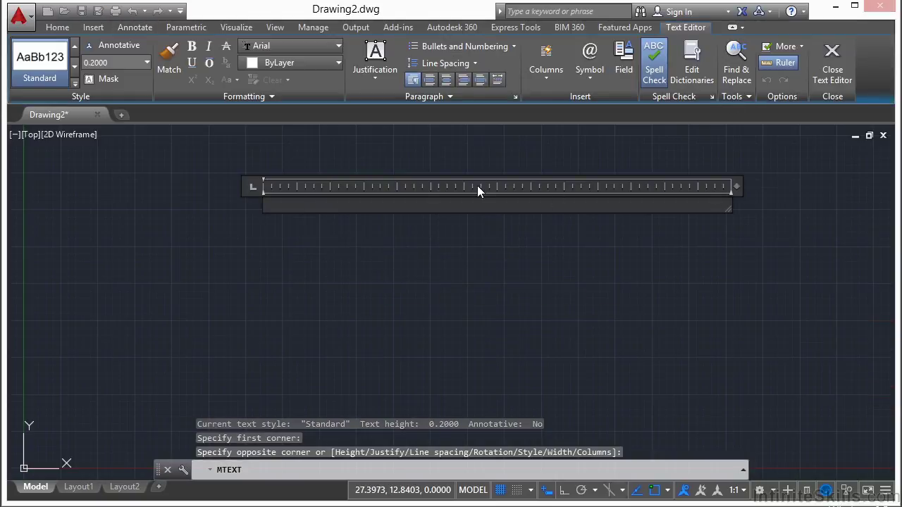
# Step: Begin importing a text file into the multiline text and browse through Google Drive to the folder named 10
pyautogui.rightClick(286, 210)
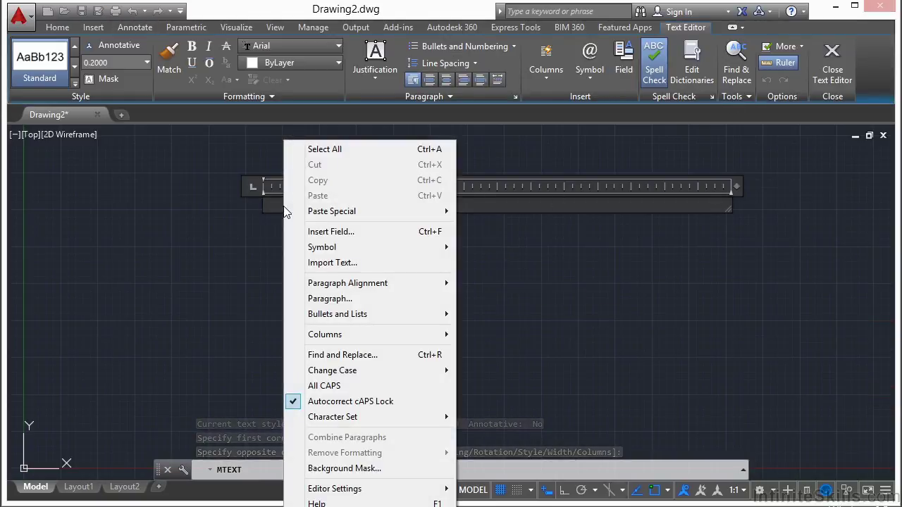
pyautogui.click(349, 266)
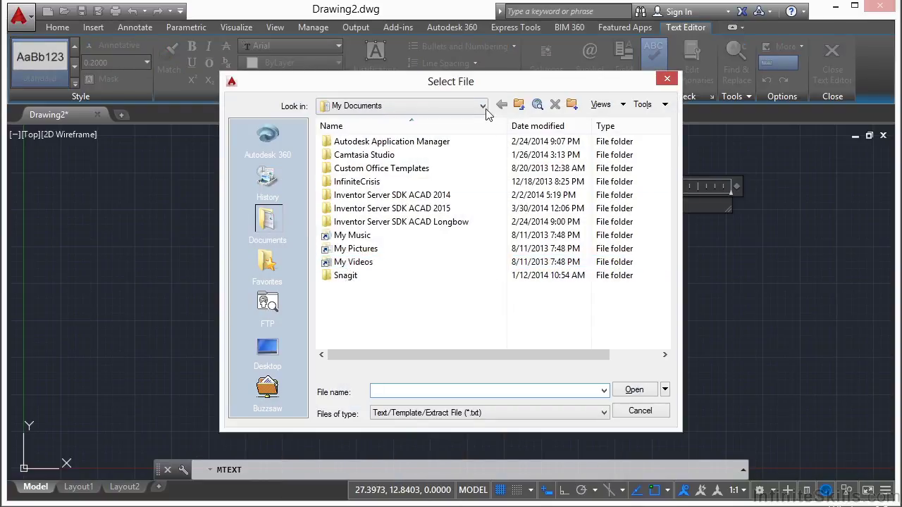
pyautogui.click(484, 106)
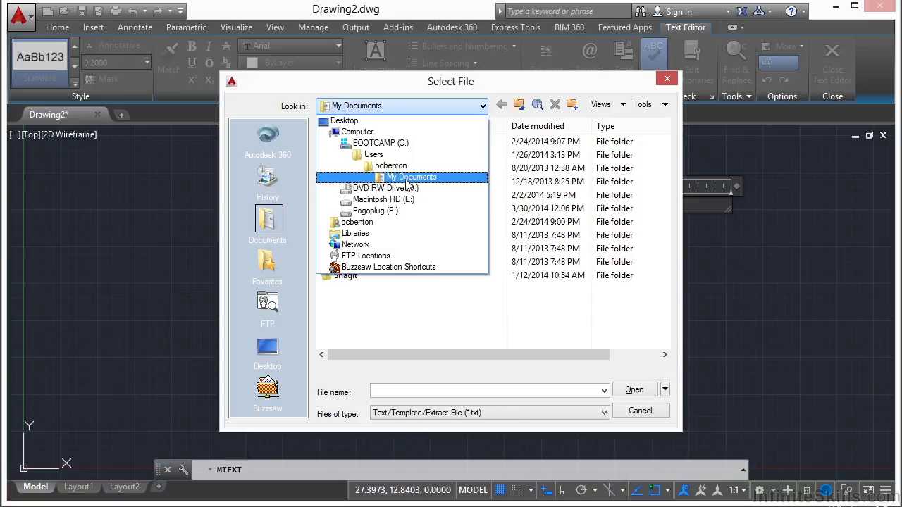
pyautogui.click(392, 166)
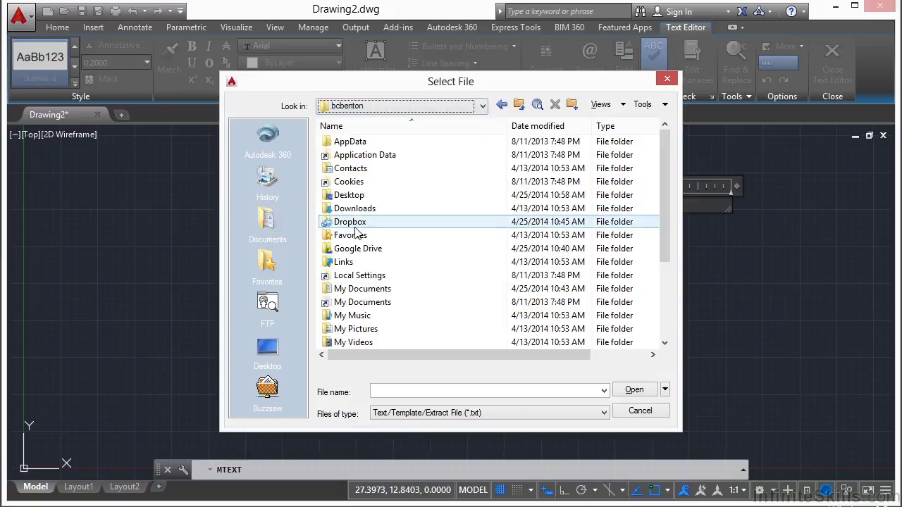
pyautogui.doubleClick(358, 248)
pyautogui.doubleClick(364, 205)
pyautogui.doubleClick(370, 141)
pyautogui.doubleClick(356, 156)
pyautogui.doubleClick(348, 236)
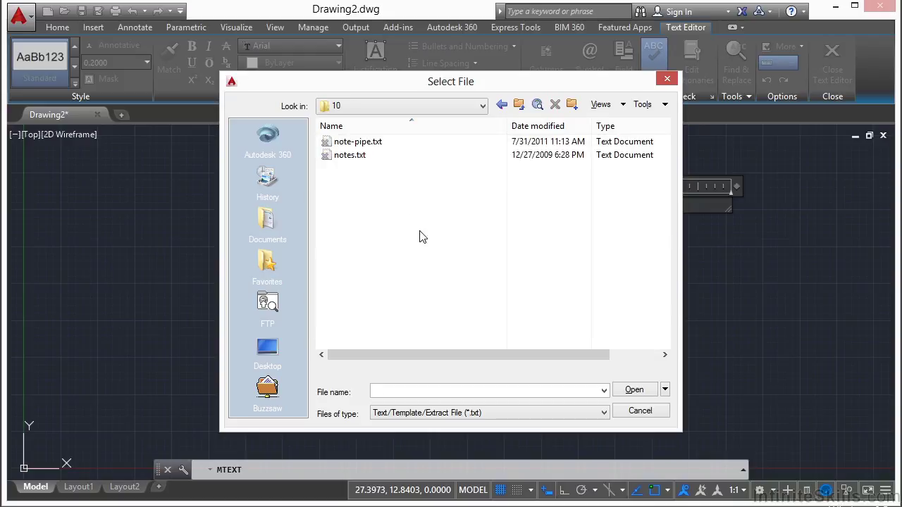
# Step: Import note-pipe.txt into the multiline text and finish editing the note
pyautogui.click(366, 144)
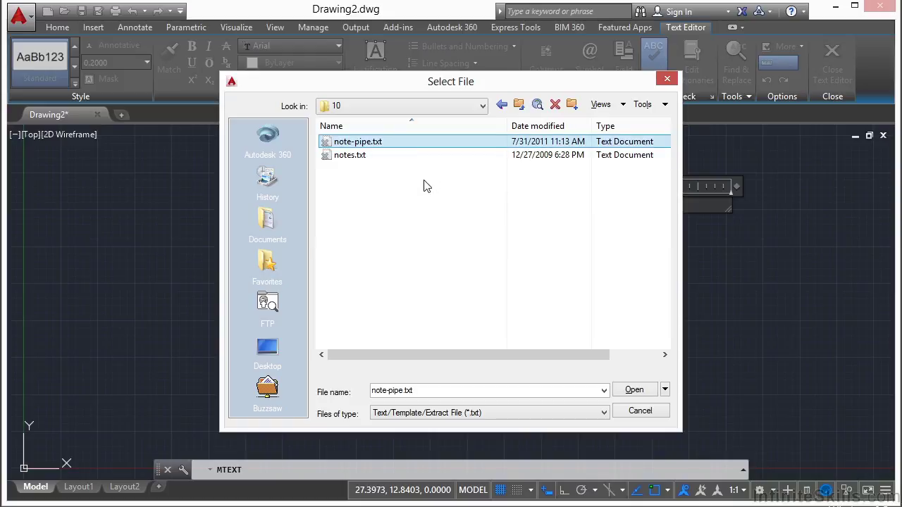
pyautogui.click(643, 393)
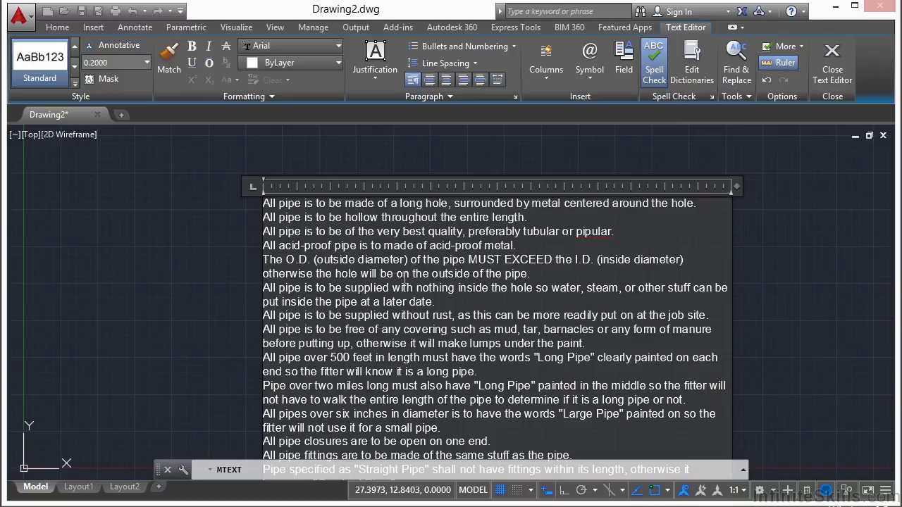
pyautogui.click(759, 269)
pyautogui.scroll(4, 293, 243)
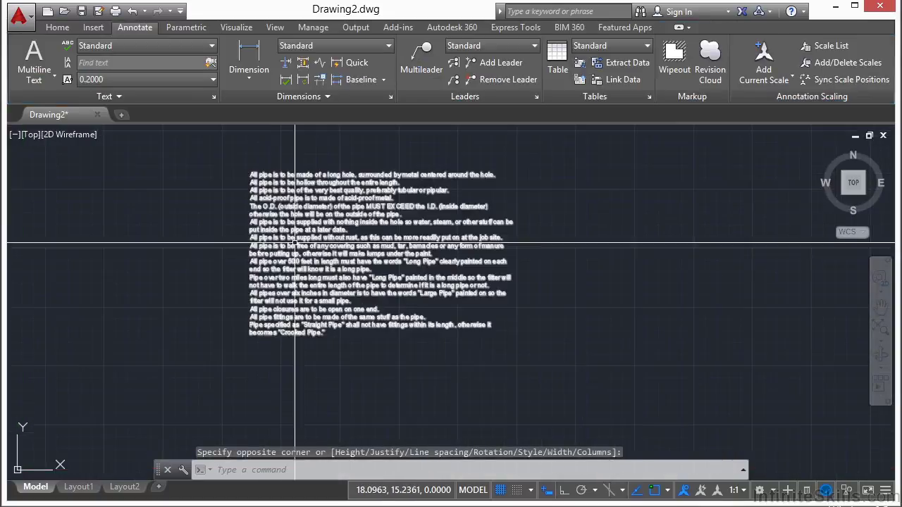
pyautogui.moveTo(294, 234)
pyautogui.mouseDown(button='middle')
pyautogui.moveTo(308, 275)
pyautogui.moveTo(290, 260)
pyautogui.mouseUp(button='middle')
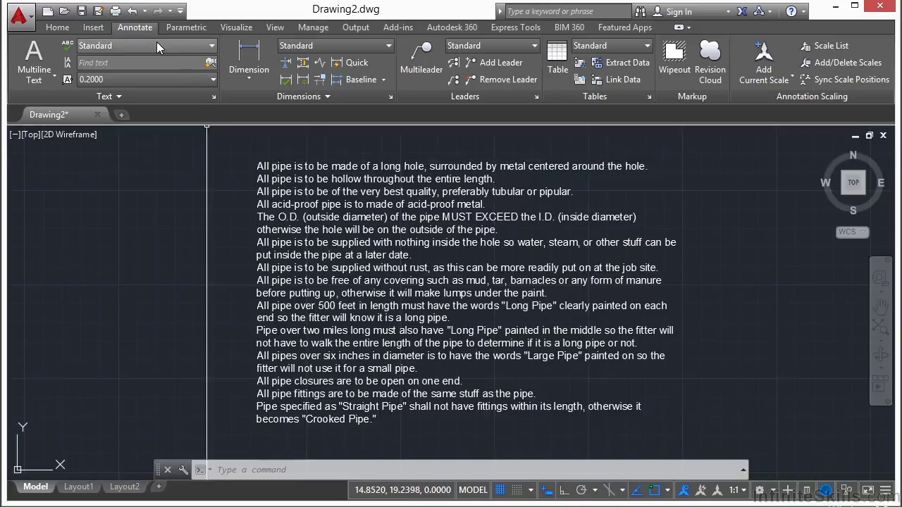
# Step: Select the pipe note and examine its text properties in the Properties palette
pyautogui.click(291, 197)
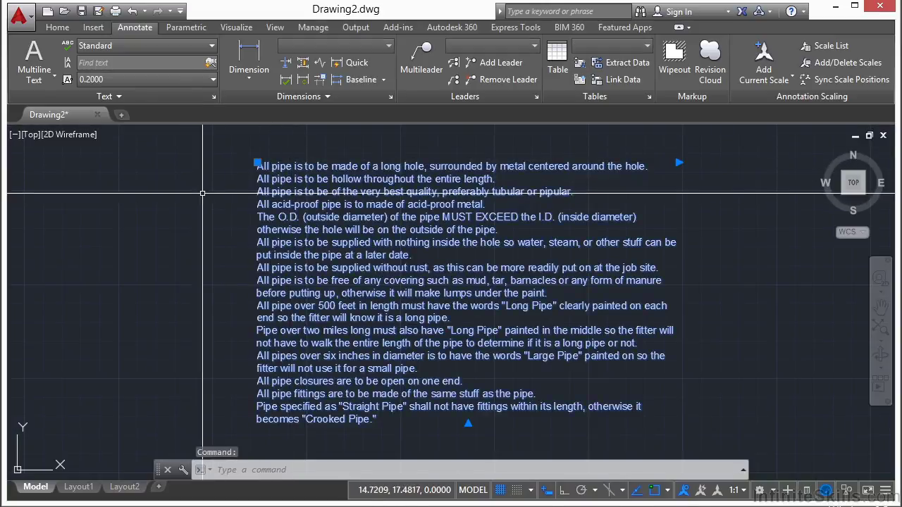
pyautogui.hotkey('ctrl', '1')
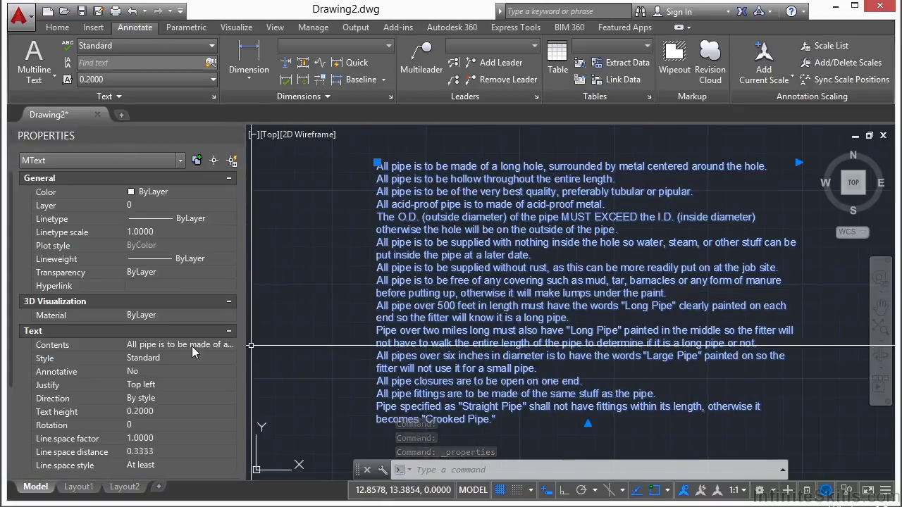
pyautogui.press('Escape')
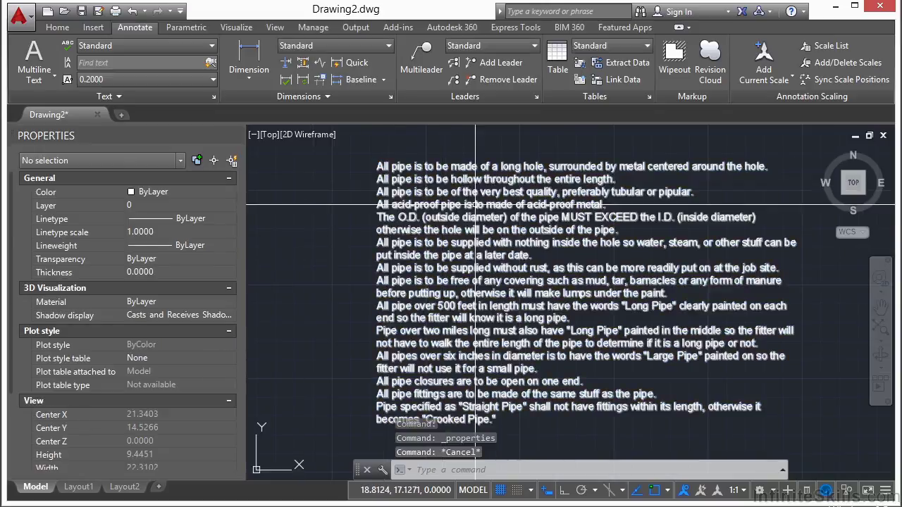
# Step: Change the Standard text style's font to Batang and apply it
pyautogui.click(215, 96)
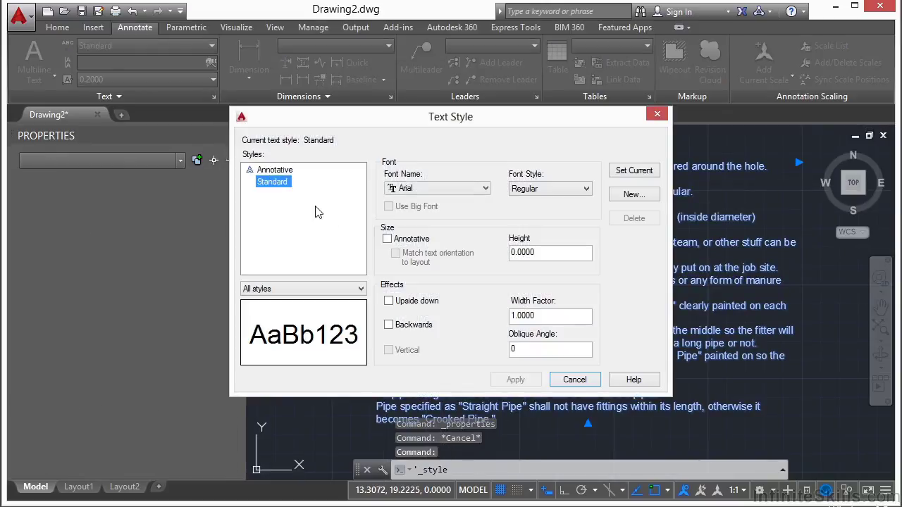
pyautogui.click(478, 192)
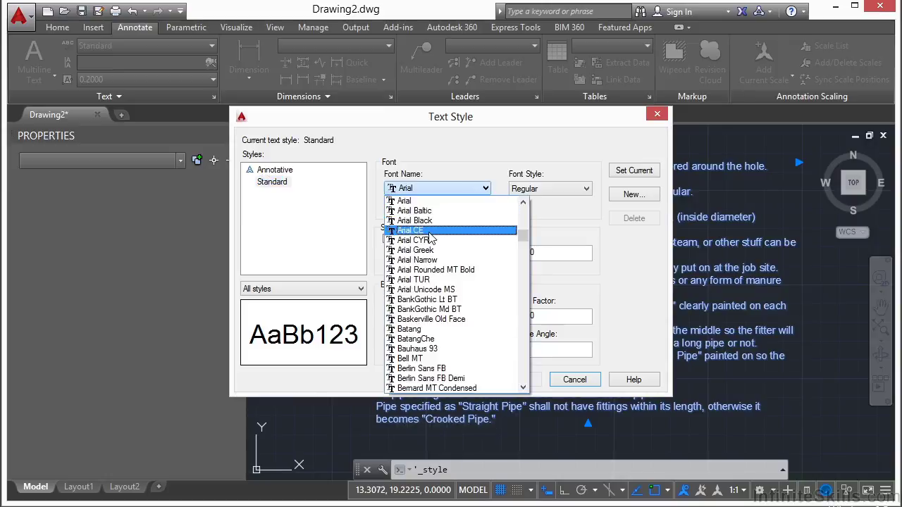
pyautogui.press('Escape')
pyautogui.press('b')
pyautogui.click(527, 381)
pyautogui.click(574, 380)
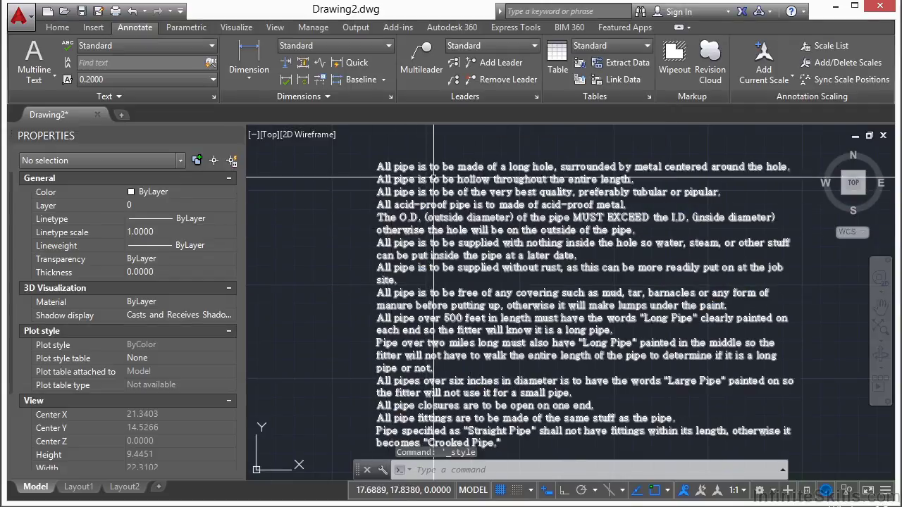
# Step: Open the pipe note for editing and make its first two lines bold and underlined
pyautogui.click(462, 186)
pyautogui.doubleClick(462, 184)
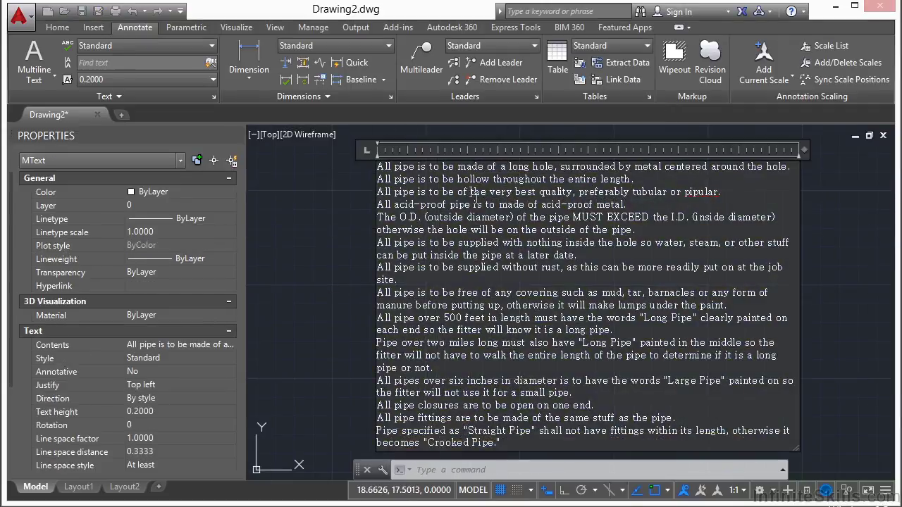
pyautogui.moveTo(469, 208); pyautogui.dragTo(453, 246, button='middle')
pyautogui.scroll(-2, 417, 258)
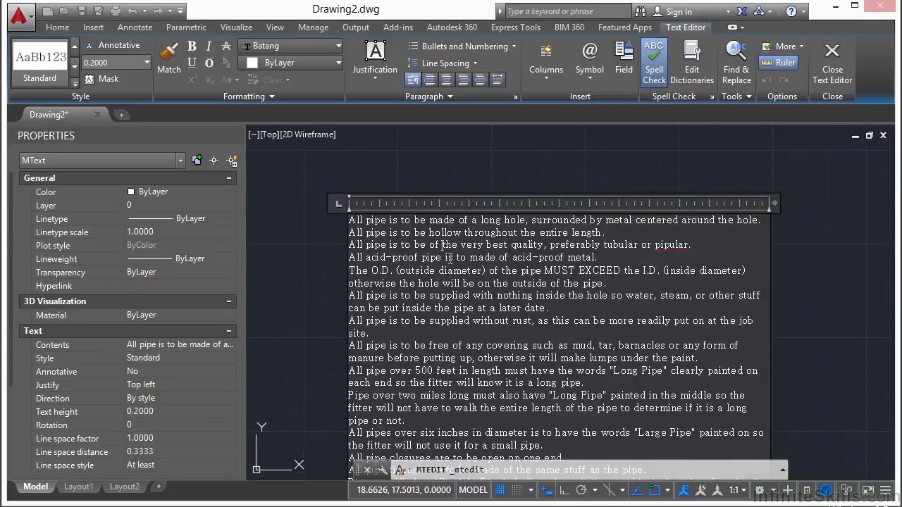
pyautogui.moveTo(618, 235); pyautogui.dragTo(356, 230)
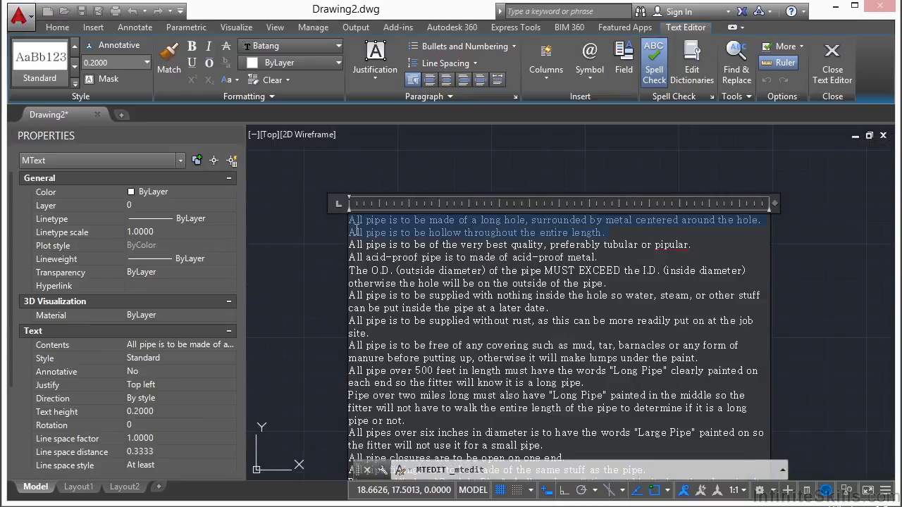
pyautogui.click(194, 46)
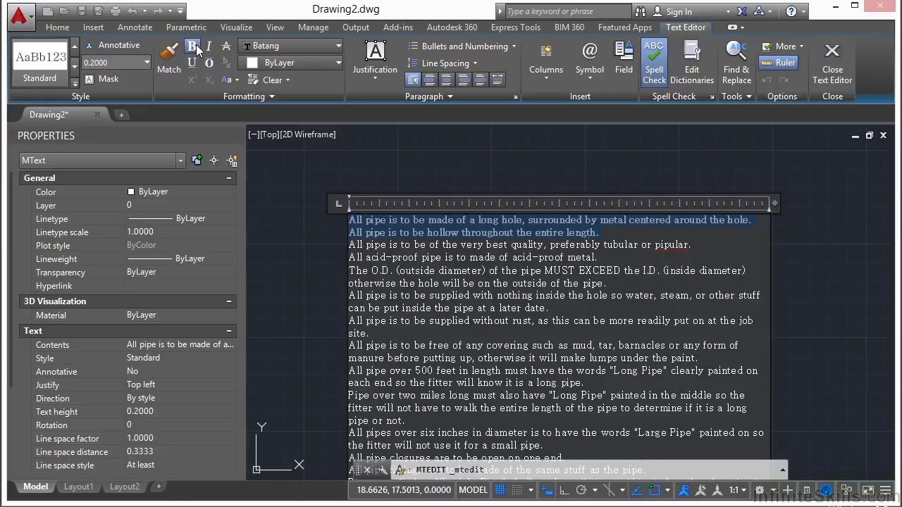
pyautogui.click(192, 62)
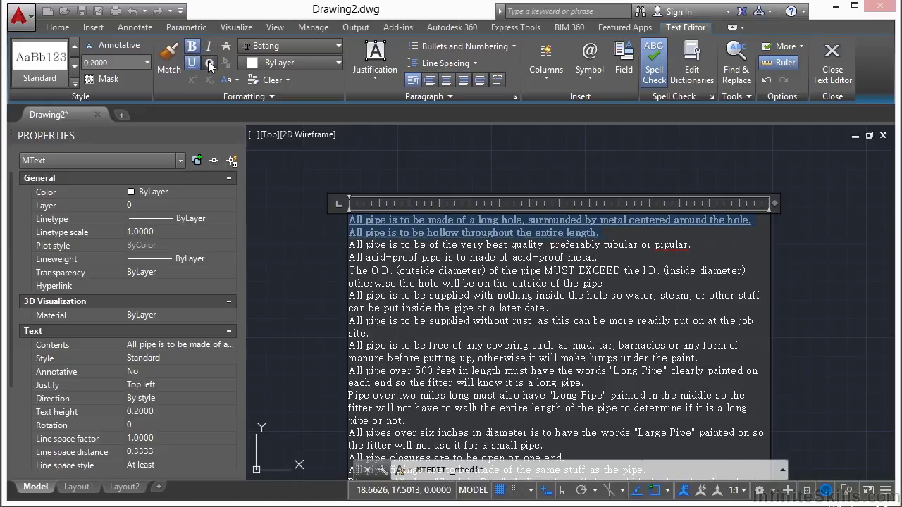
# Step: Overline and strike through the pipe note's first two lines and set their color to Yellow
pyautogui.click(209, 62)
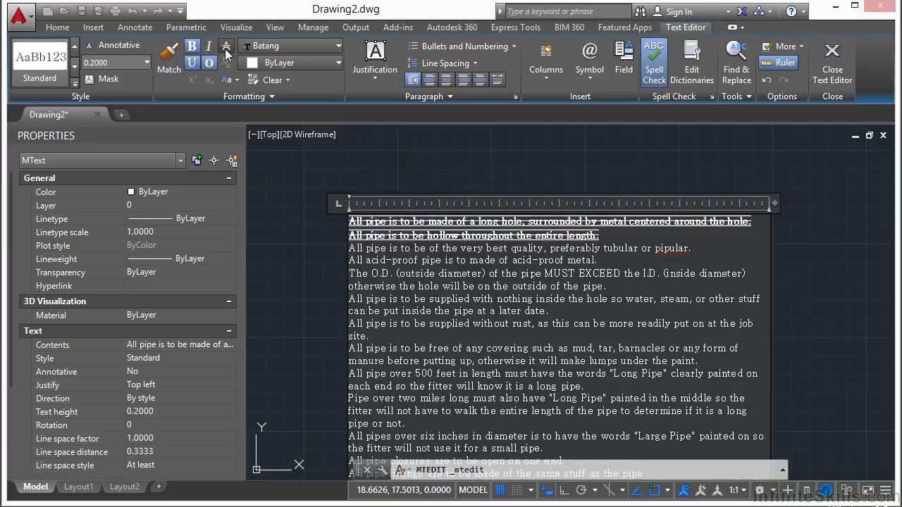
pyautogui.click(308, 65)
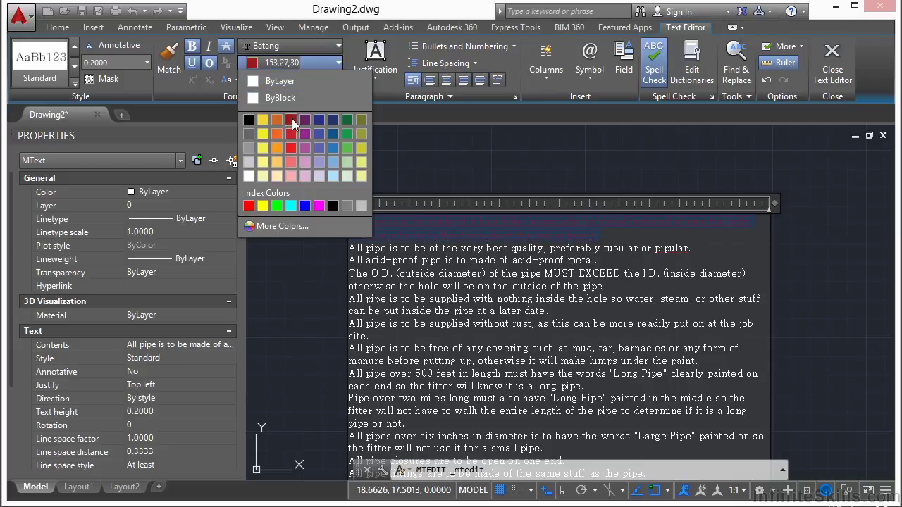
pyautogui.click(292, 120)
pyautogui.click(296, 62)
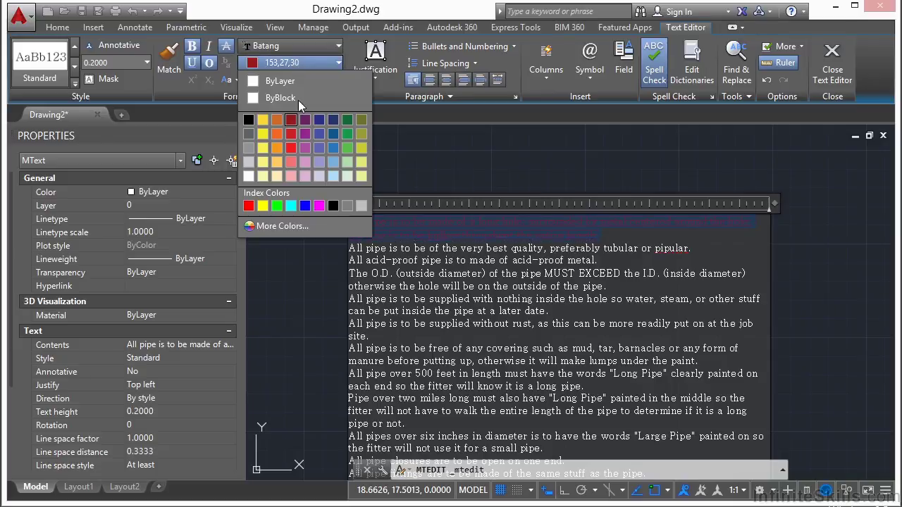
pyautogui.click(263, 206)
pyautogui.moveTo(421, 235); pyautogui.dragTo(380, 222)
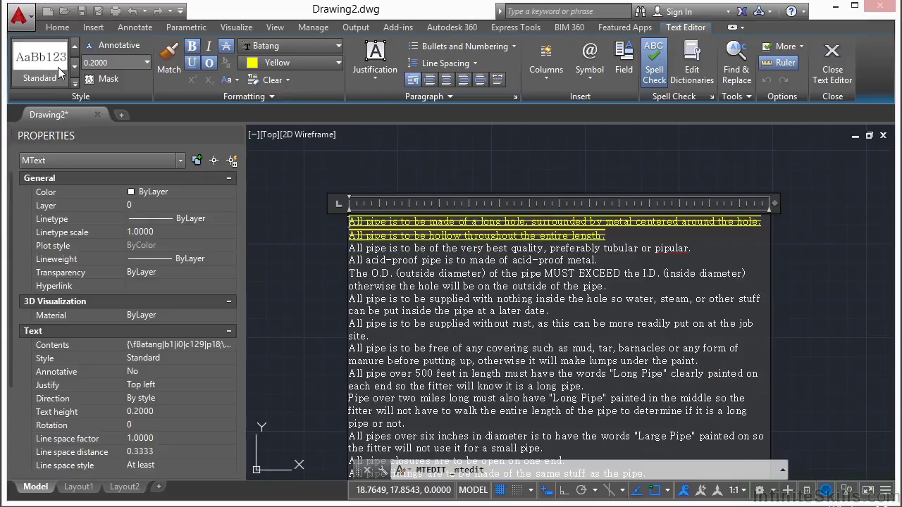
pyautogui.click(338, 46)
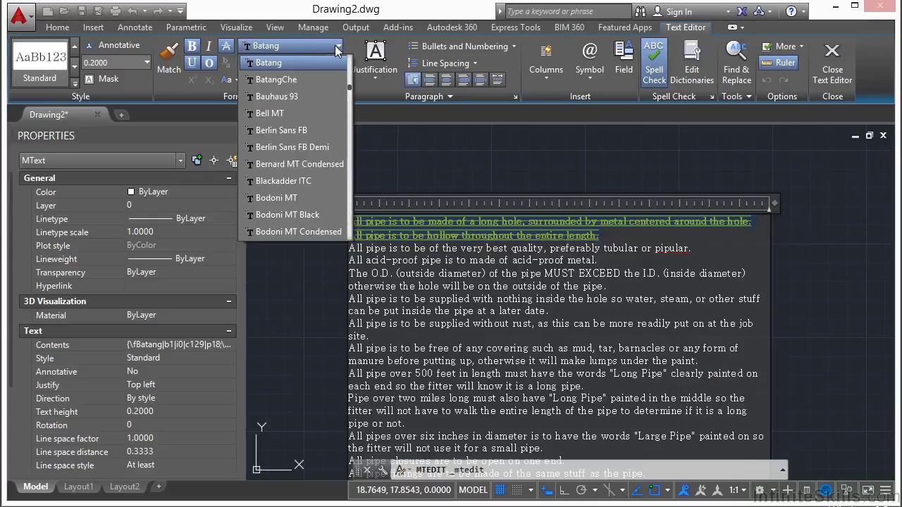
pyautogui.moveTo(353, 91); pyautogui.dragTo(349, 61)
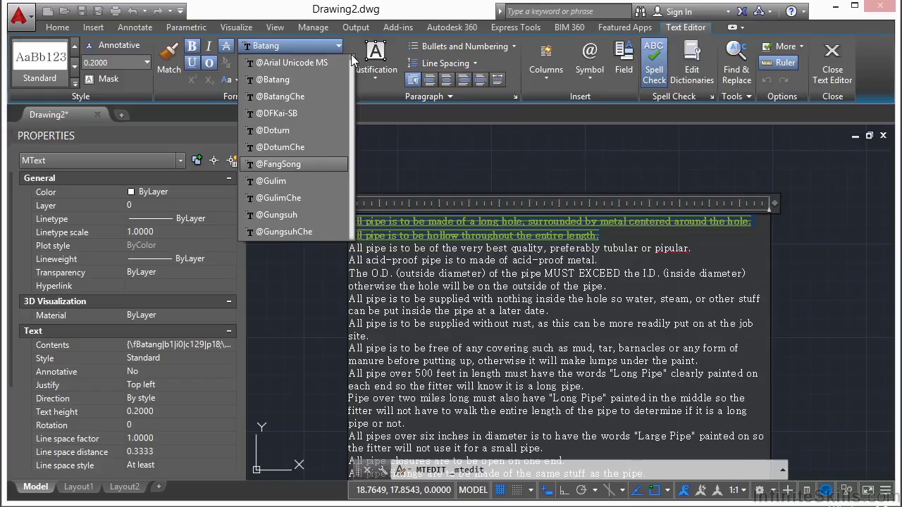
pyautogui.click(311, 62)
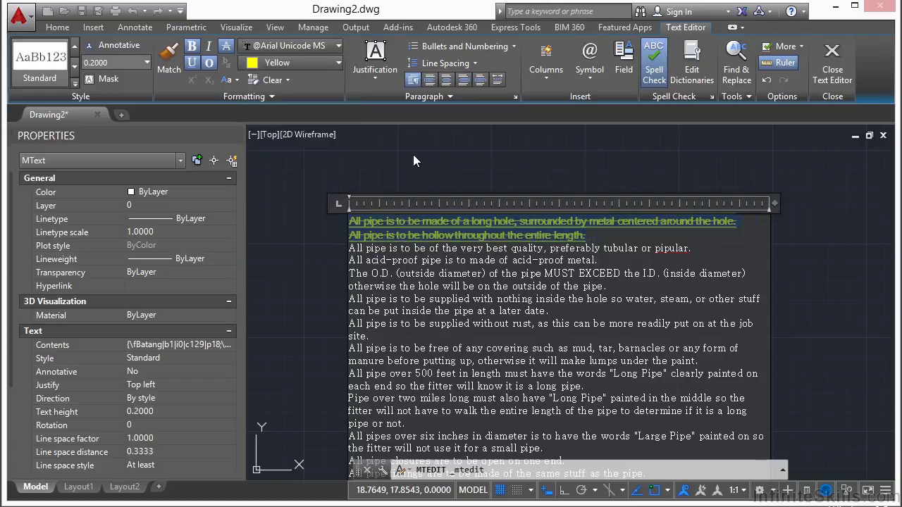
pyautogui.click(296, 247)
pyautogui.scroll(4, 396, 225)
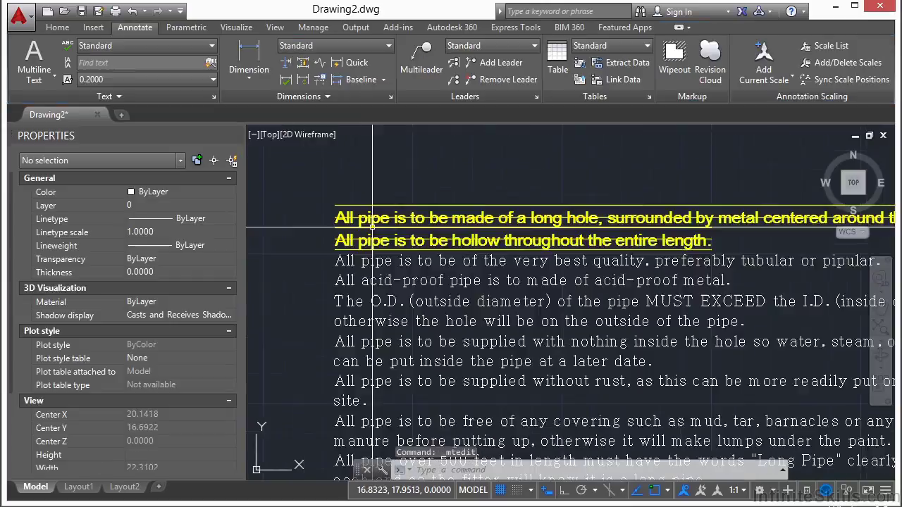
pyautogui.scroll(-4, 350, 180)
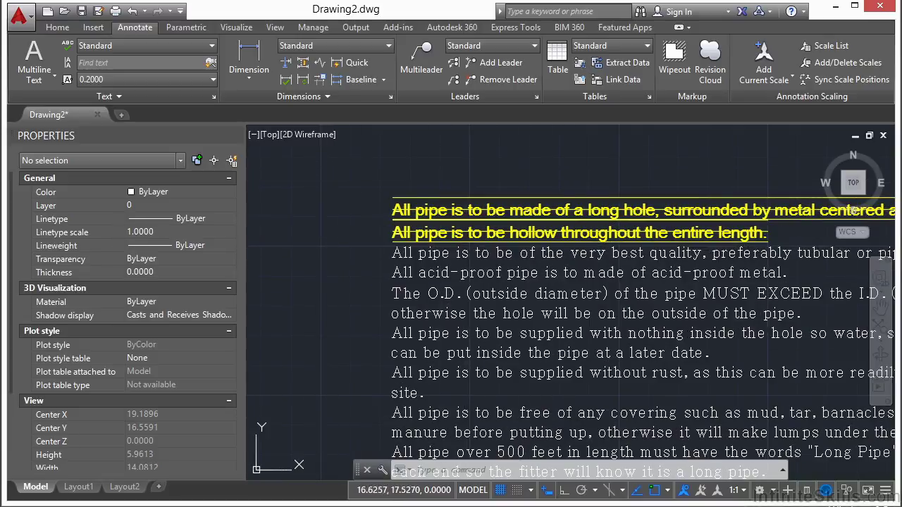
# Step: Change the pipe note's text style to Annotative and clear the selection
pyautogui.click(418, 248)
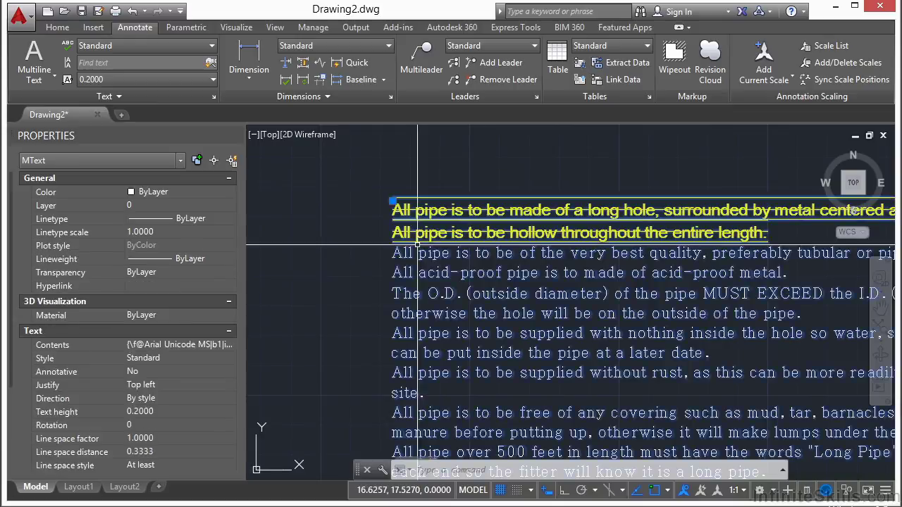
pyautogui.click(214, 359)
pyautogui.click(231, 359)
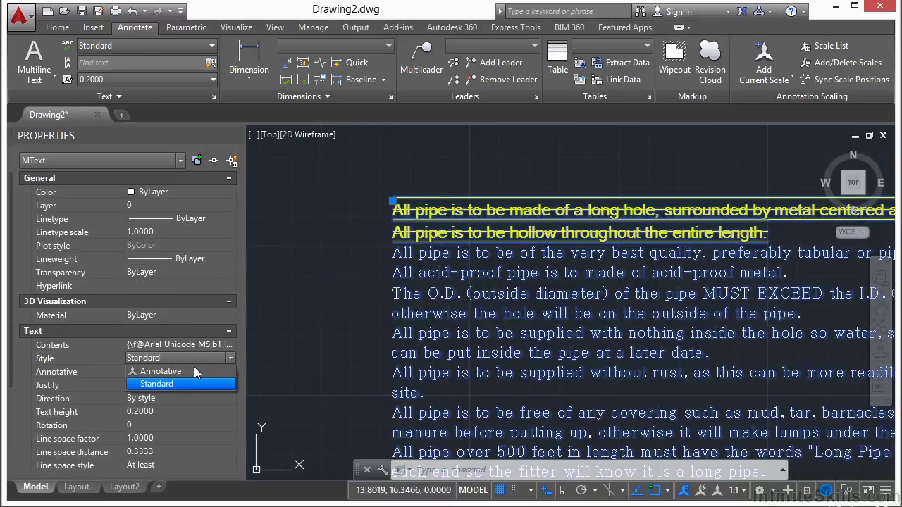
pyautogui.click(166, 371)
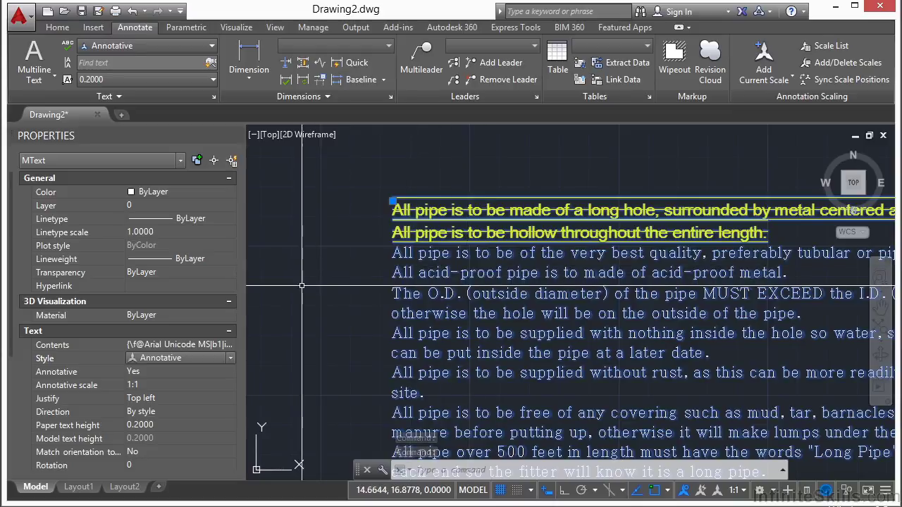
pyautogui.press('Escape')
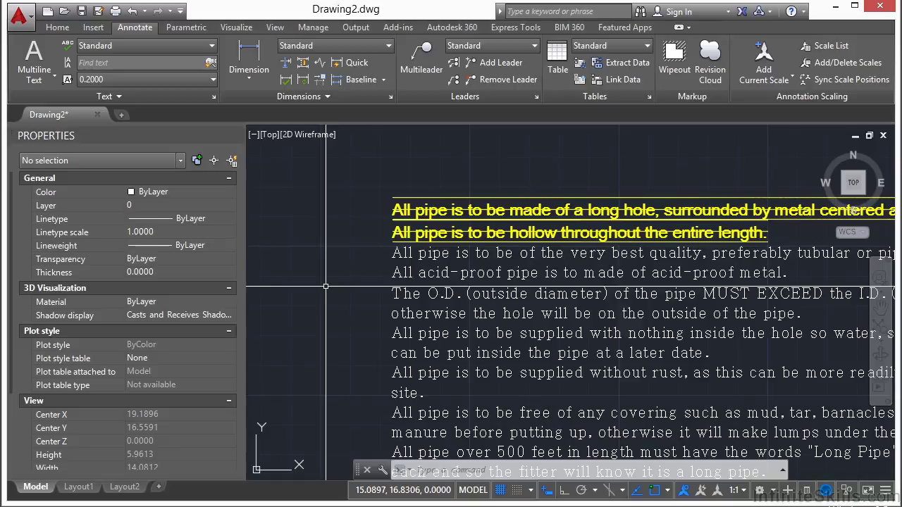
# Step: Draw four separate diagonal lines running across the pipe note with the Line command
pyautogui.scroll(-2, 350, 255)
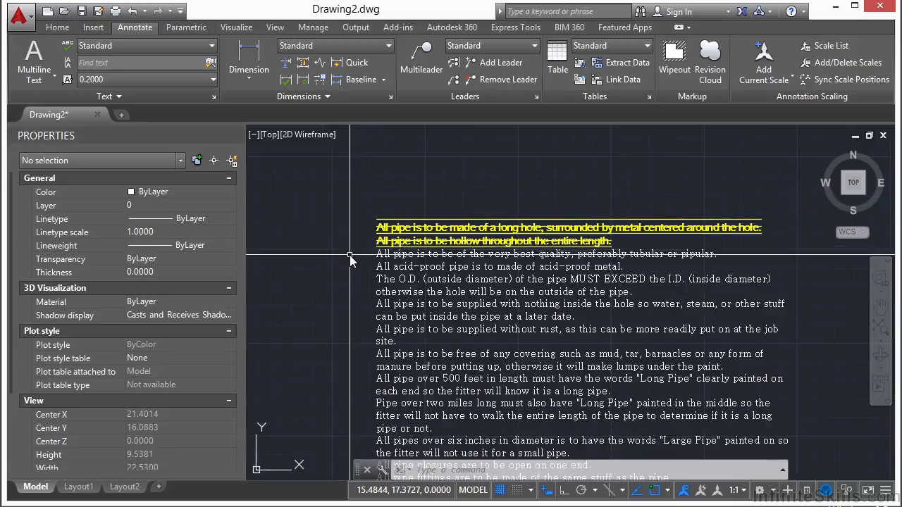
pyautogui.write('l')
pyautogui.press('Return')
pyautogui.click(321, 359)
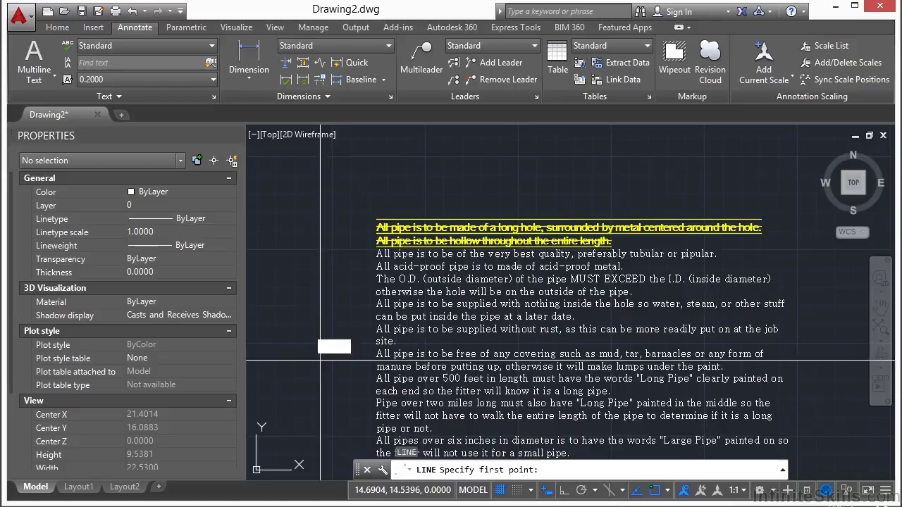
pyautogui.click(563, 150)
pyautogui.scroll(-2, 572, 169)
pyautogui.press('Return')
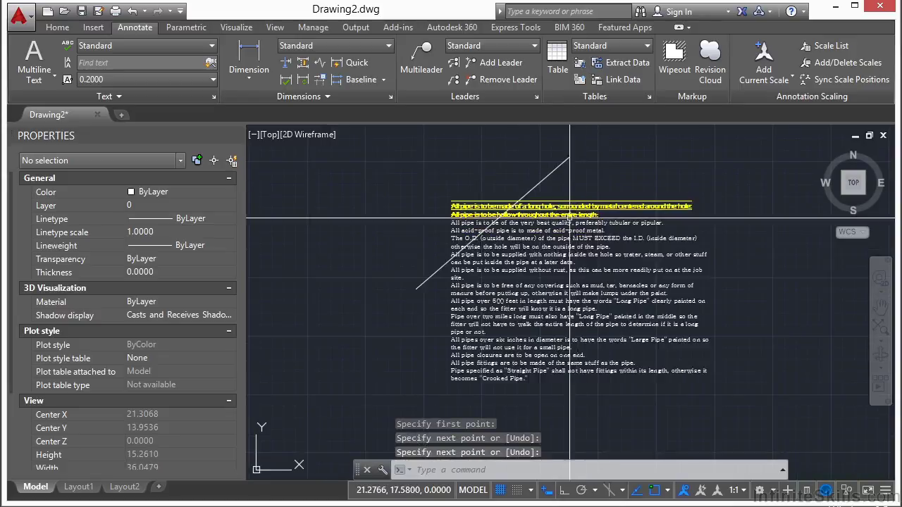
pyautogui.press('Return')
pyautogui.click(423, 342)
pyautogui.click(596, 172)
pyautogui.press('Return')
pyautogui.press('Return')
pyautogui.click(429, 399)
pyautogui.click(698, 166)
pyautogui.press('Return')
pyautogui.press('Return')
pyautogui.click(728, 236)
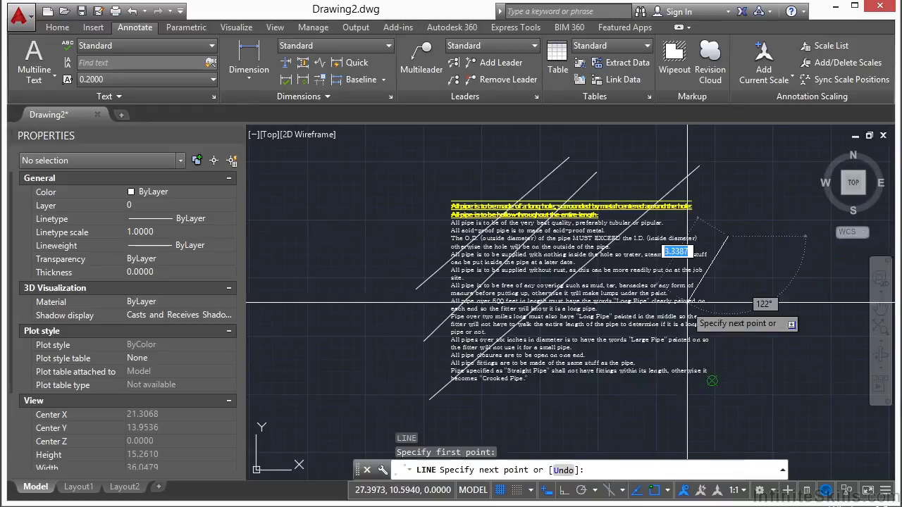
pyautogui.click(542, 406)
pyautogui.press('Return')
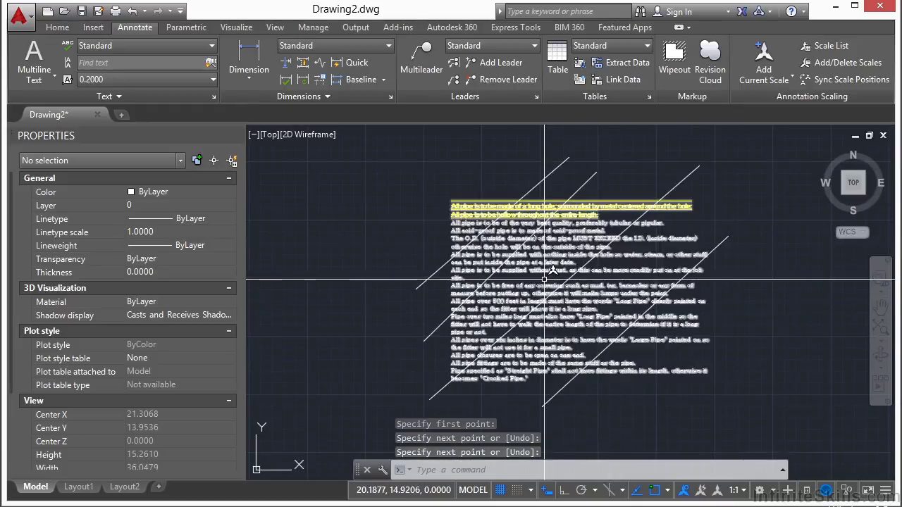
# Step: Give the pipe note a background mask with a border offset factor of 1.1, filled with the drawing background color
pyautogui.click(605, 302)
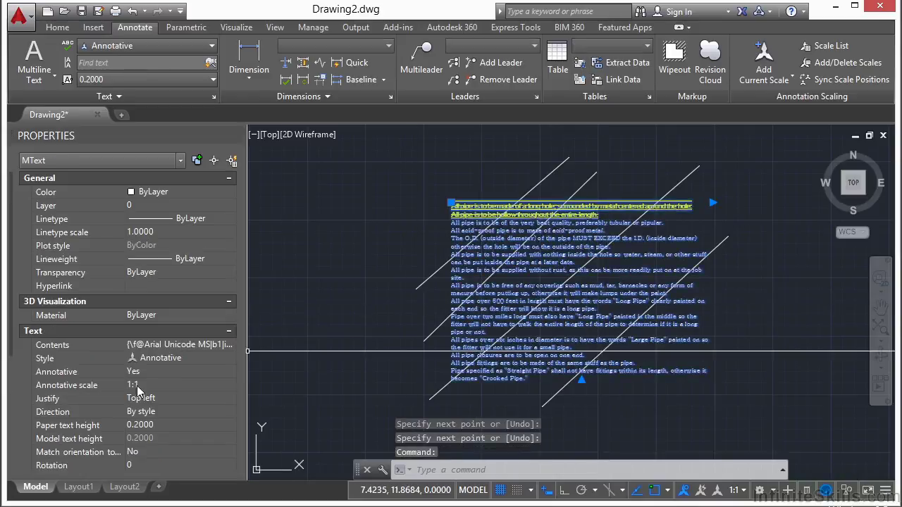
pyautogui.scroll(-3, 127, 350)
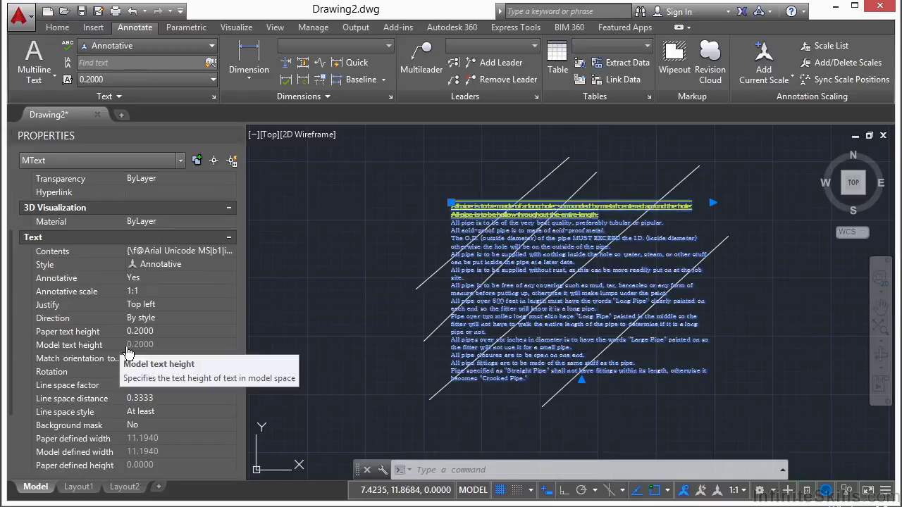
pyautogui.click(132, 426)
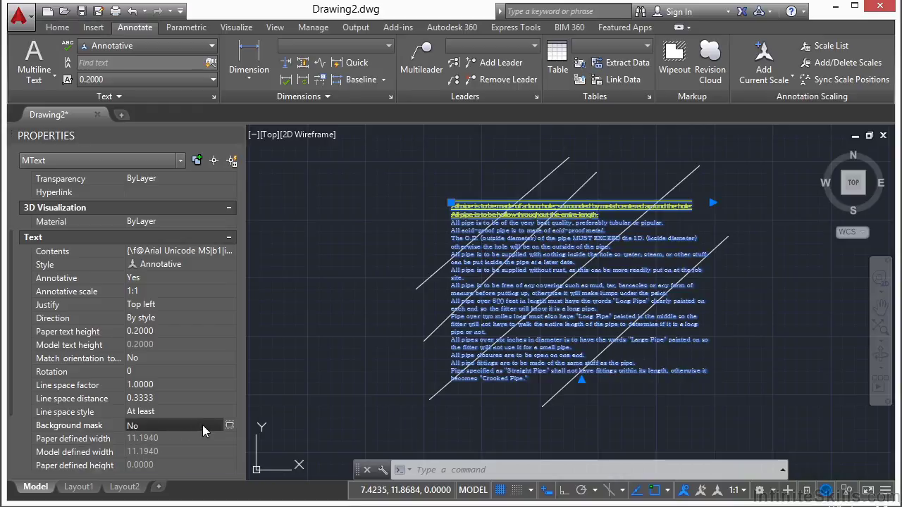
pyautogui.click(228, 424)
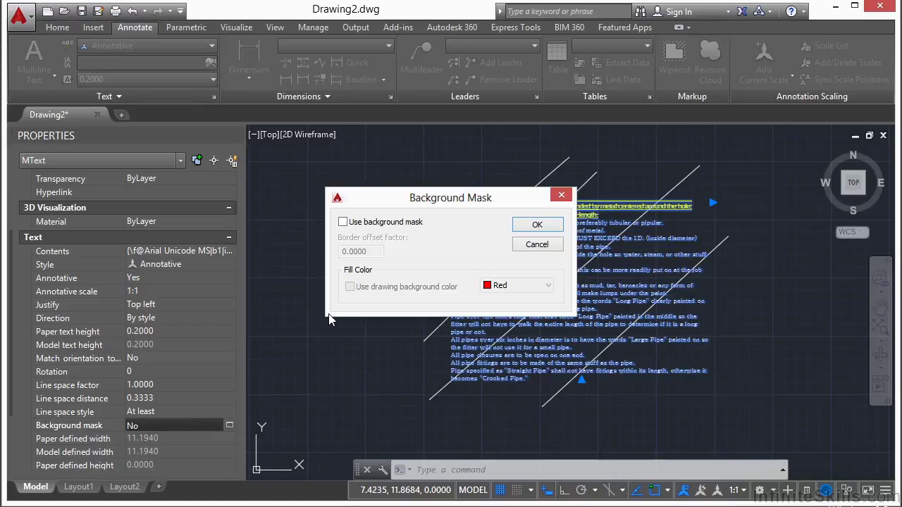
pyautogui.click(343, 222)
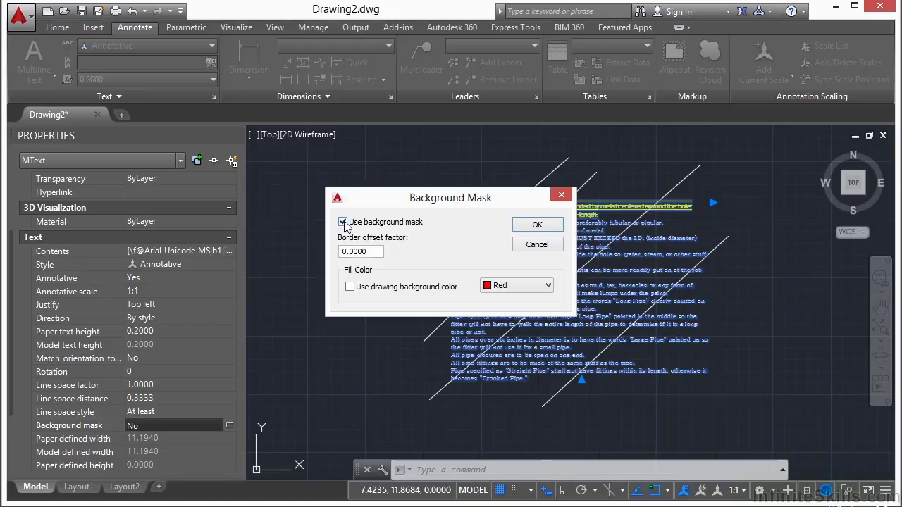
pyautogui.moveTo(379, 257); pyautogui.dragTo(348, 261)
pyautogui.write('1.1')
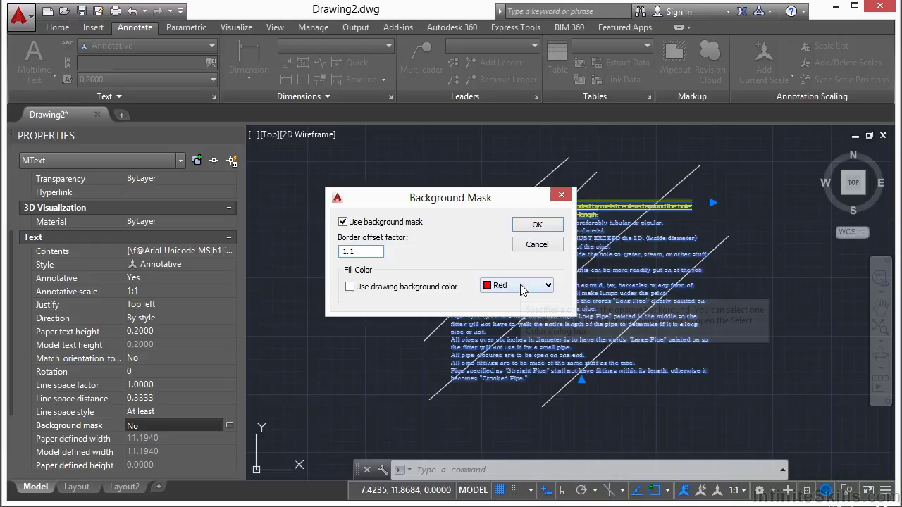
pyautogui.click(350, 286)
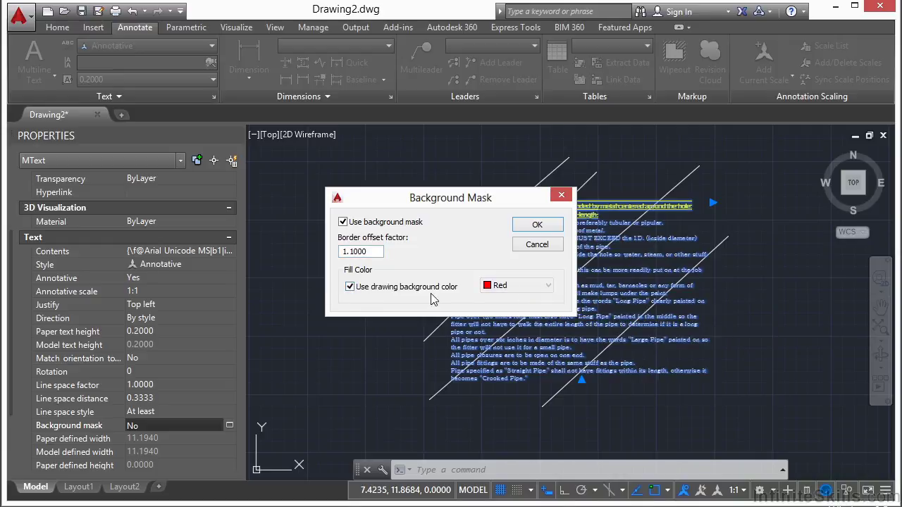
pyautogui.click(534, 224)
pyautogui.press('Escape')
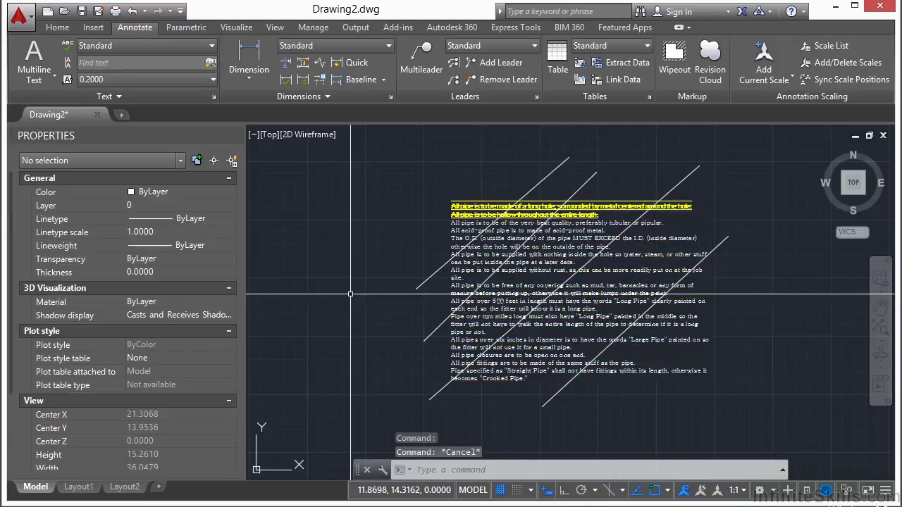
# Step: Bring the pipe note to the front of the diagonal lines with the Draworder command
pyautogui.click(450, 246)
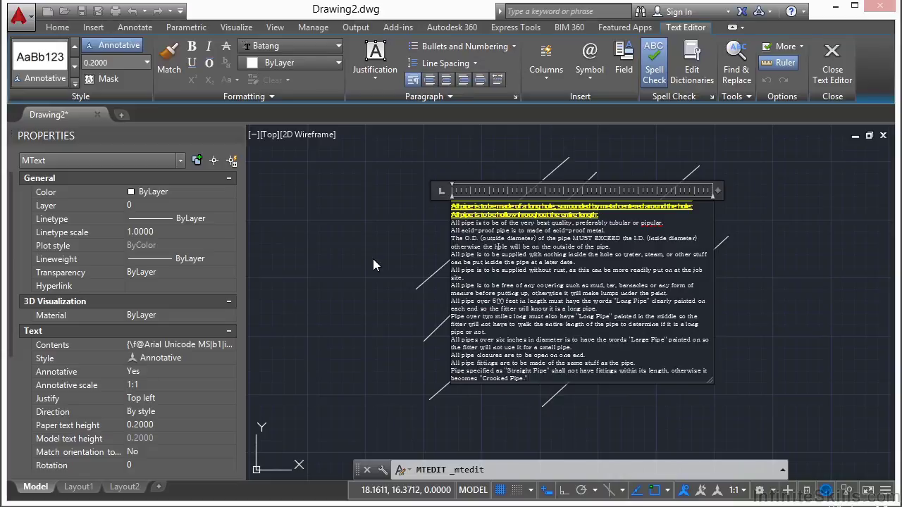
pyautogui.click(374, 259)
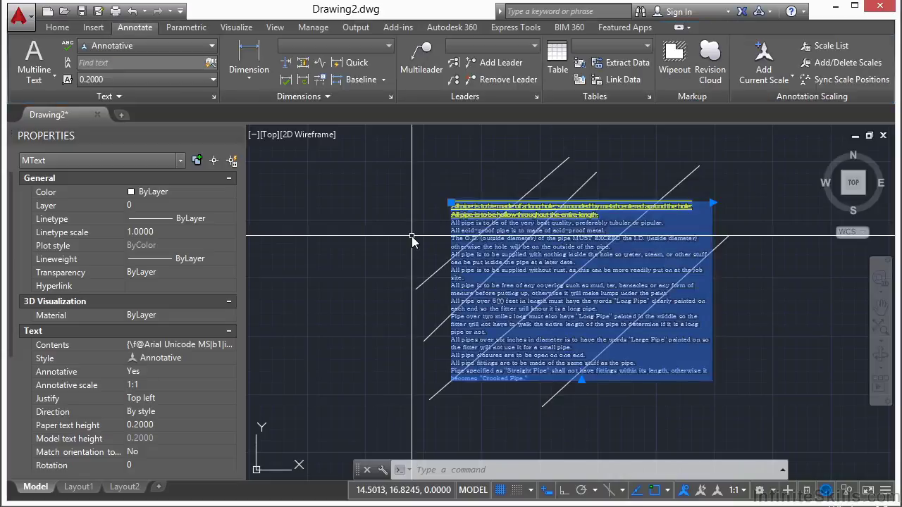
pyautogui.write('DR')
pyautogui.press('Return')
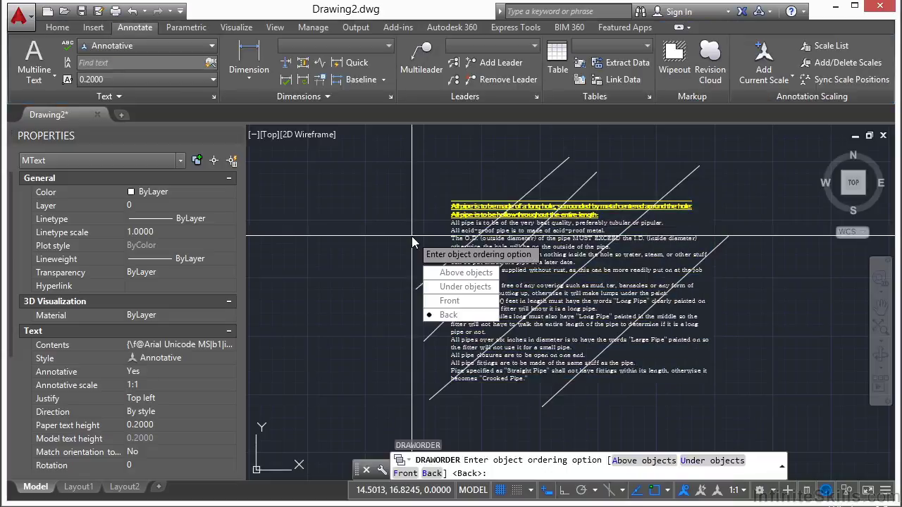
pyautogui.write('f')
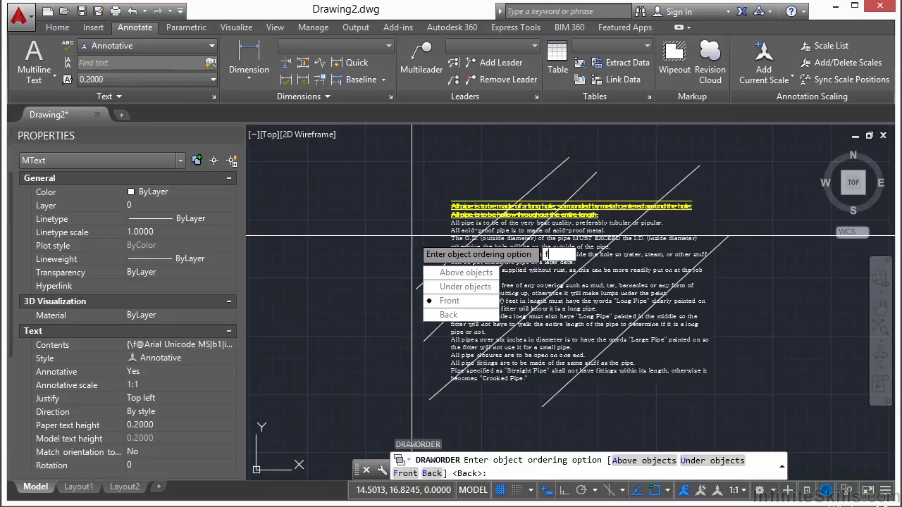
pyautogui.press('Return')
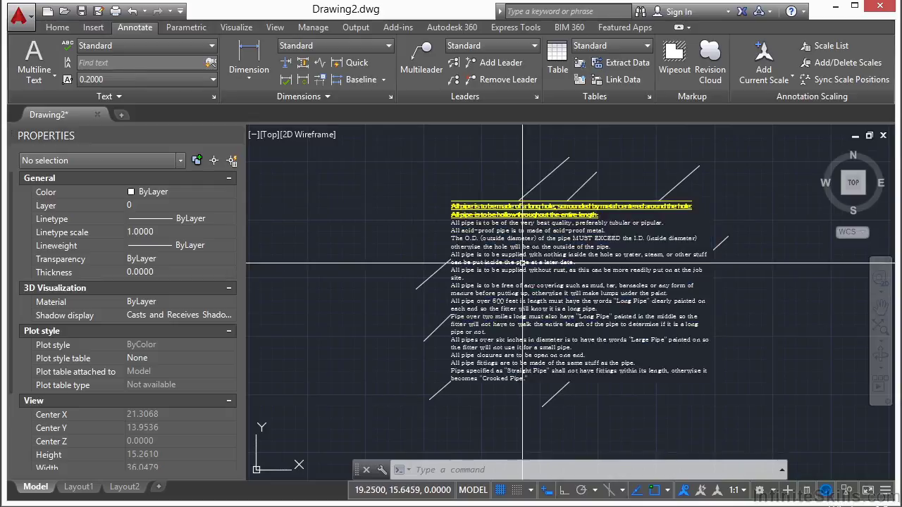
# Step: Open the pipe note for editing, review the editor's paste, paragraph alignment, column and character set options, and leave the editor
pyautogui.doubleClick(547, 270)
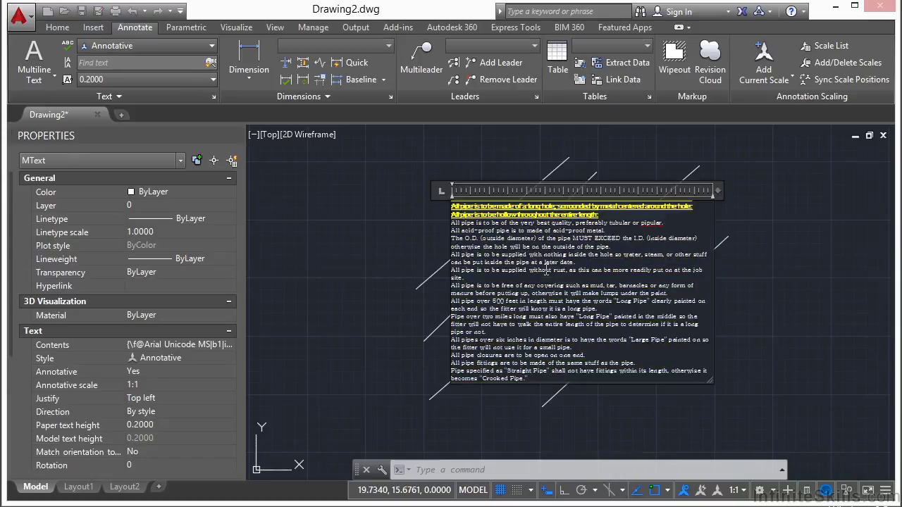
pyautogui.rightClick(554, 262)
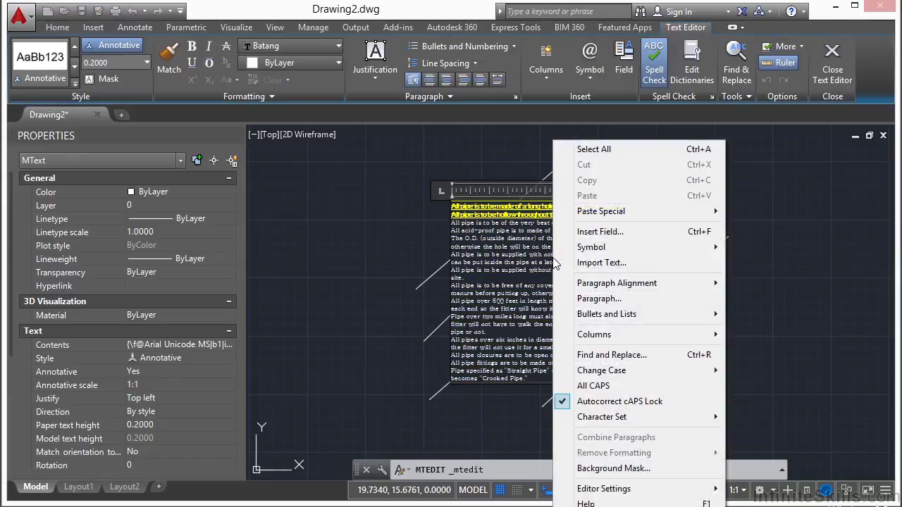
pyautogui.moveTo(623, 285)
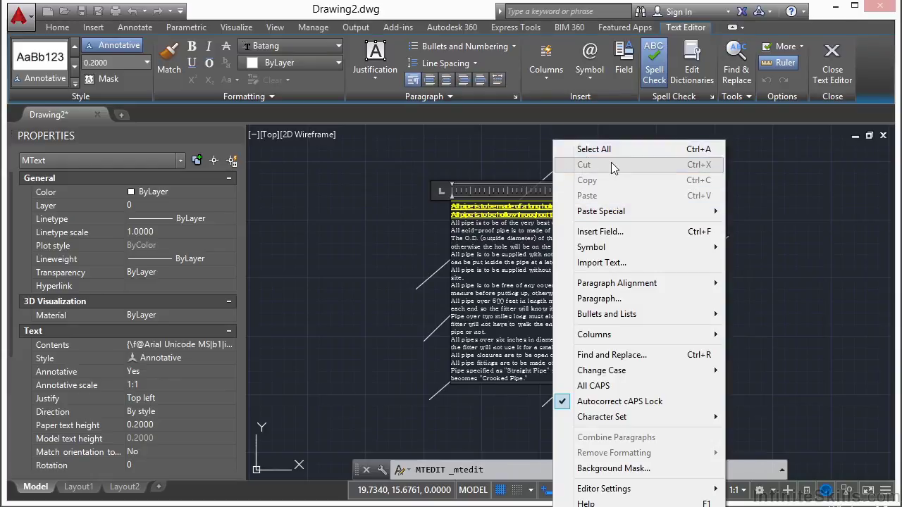
pyautogui.moveTo(625, 213)
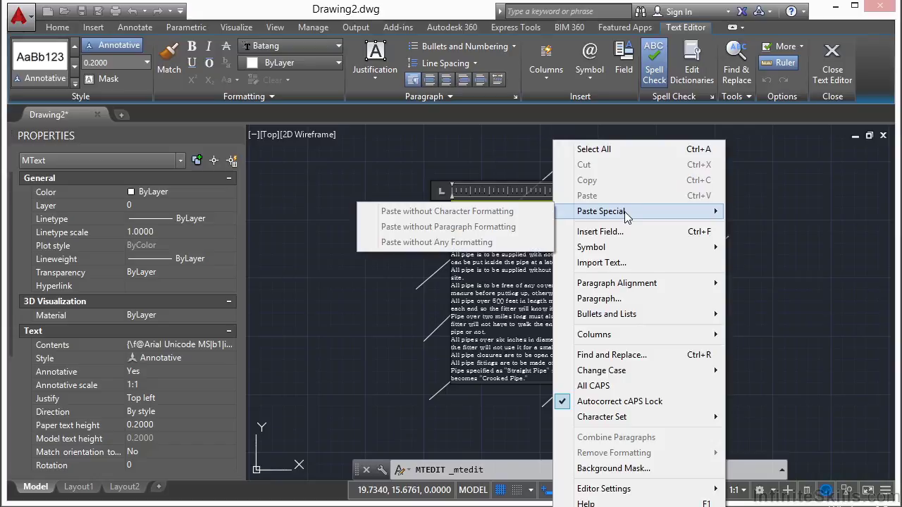
pyautogui.moveTo(632, 247)
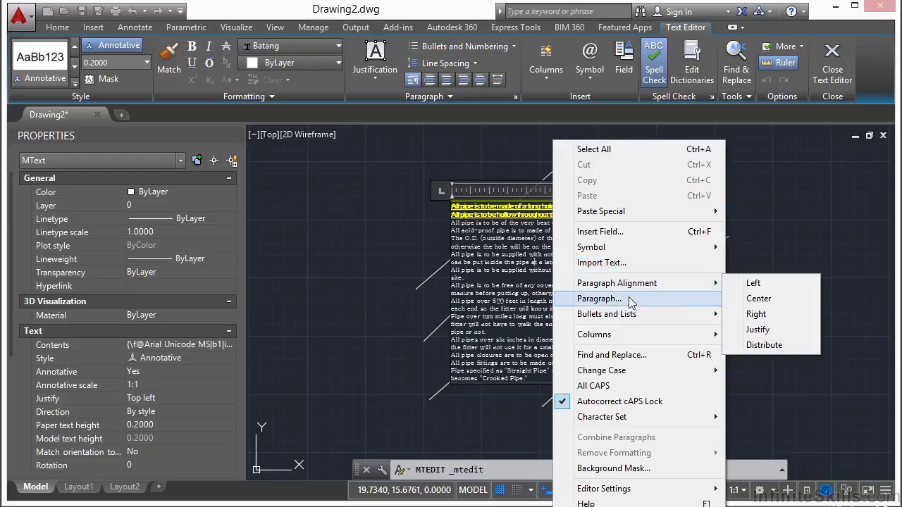
pyautogui.moveTo(645, 322)
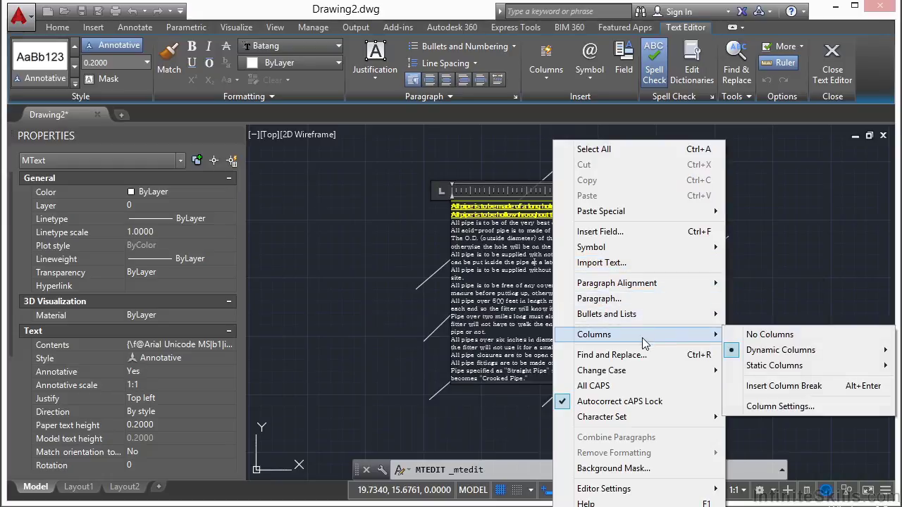
pyautogui.moveTo(659, 370)
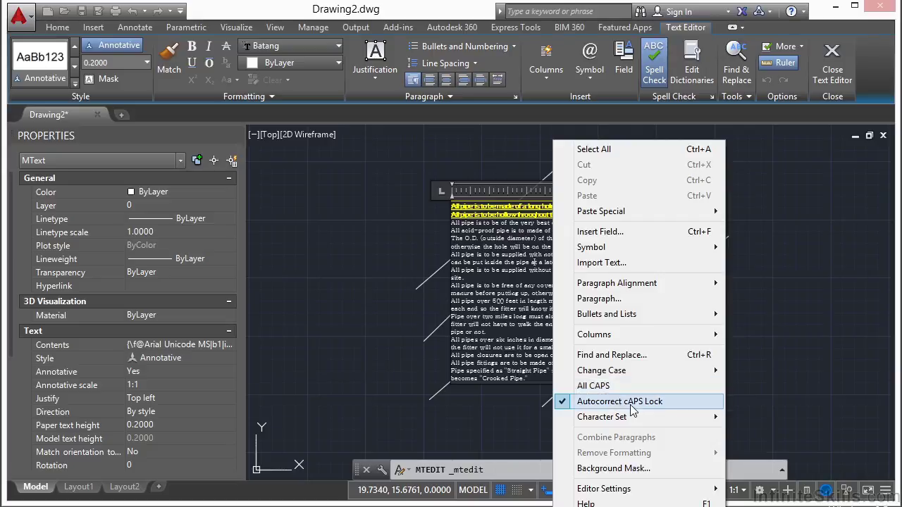
pyautogui.moveTo(630, 418)
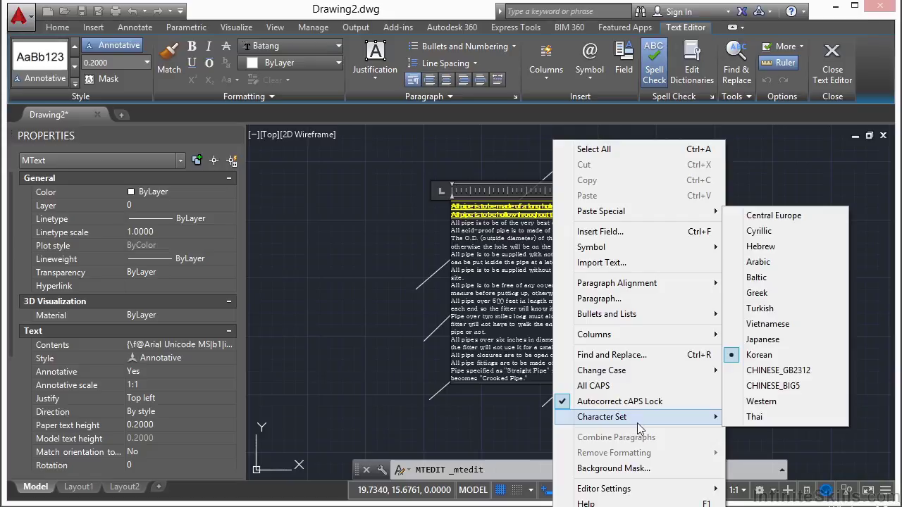
pyautogui.moveTo(634, 491)
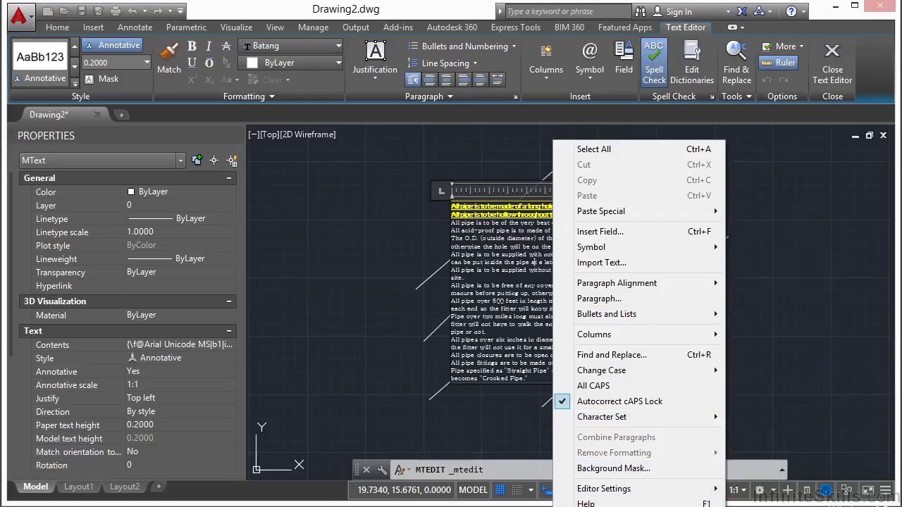
pyautogui.click(636, 506)
pyautogui.press('Escape')
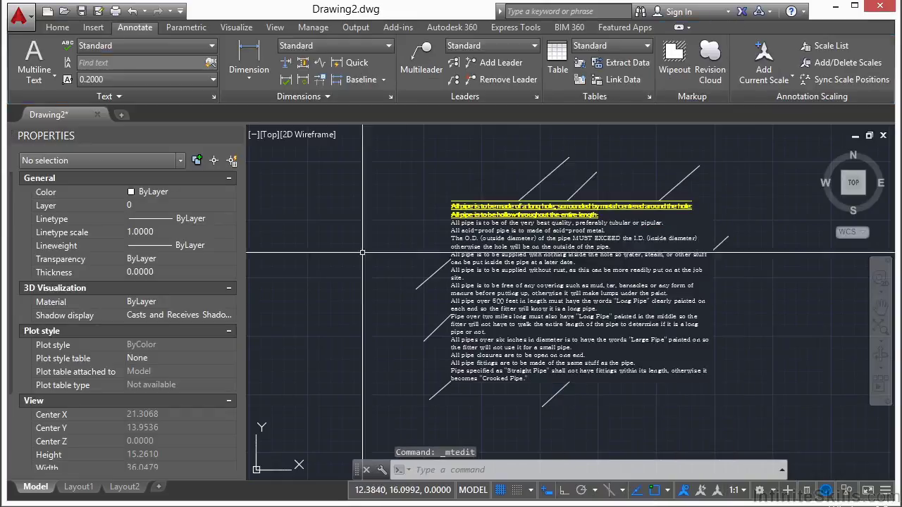